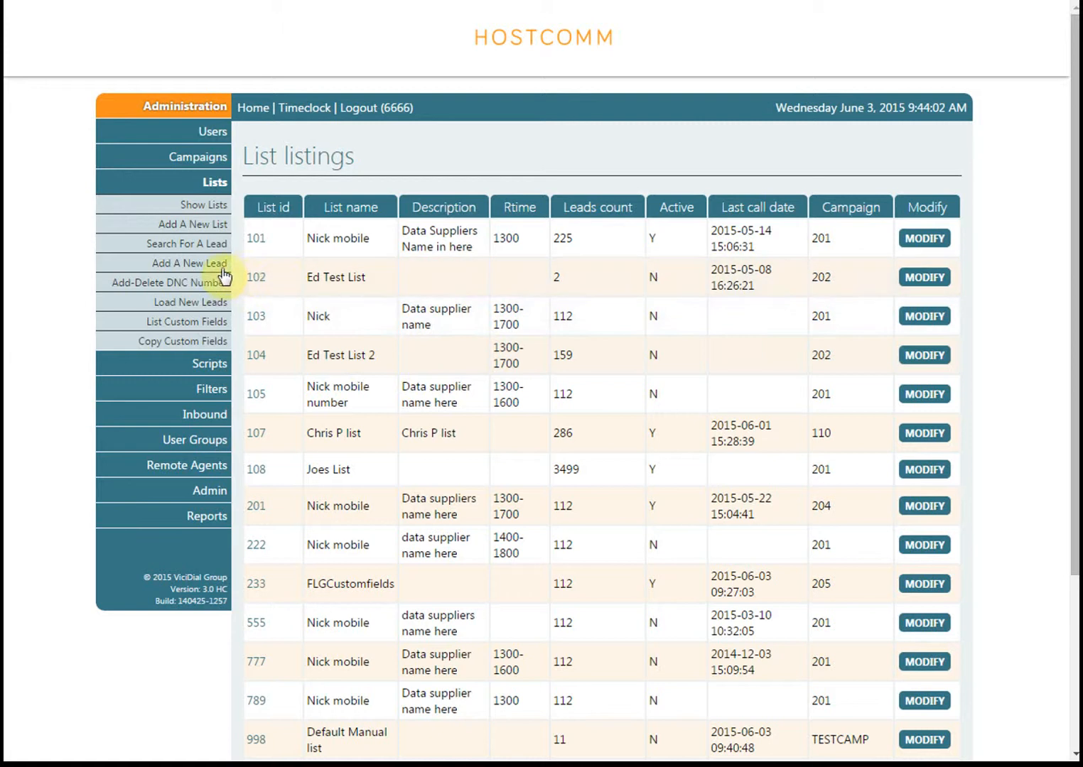
# Start a new list with the list ID 109 and the list name "Nick mobile"
pyautogui.click(190, 224)
pyautogui.click(421, 214)
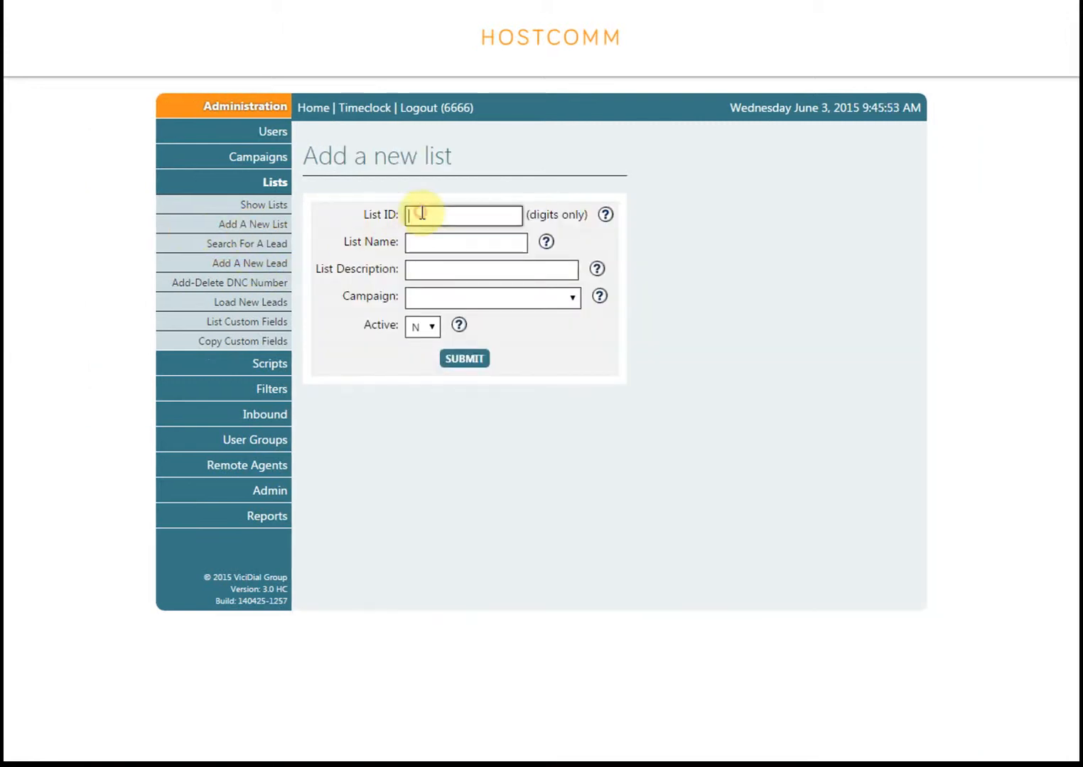
pyautogui.write('103')
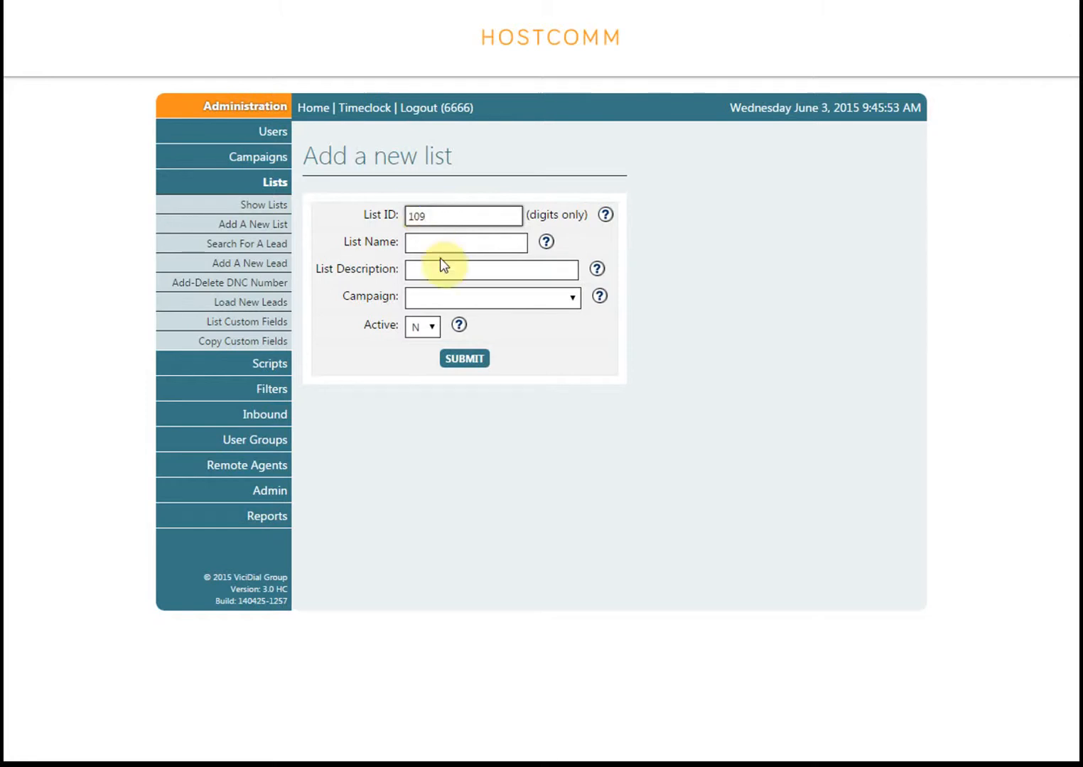
pyautogui.click(438, 245)
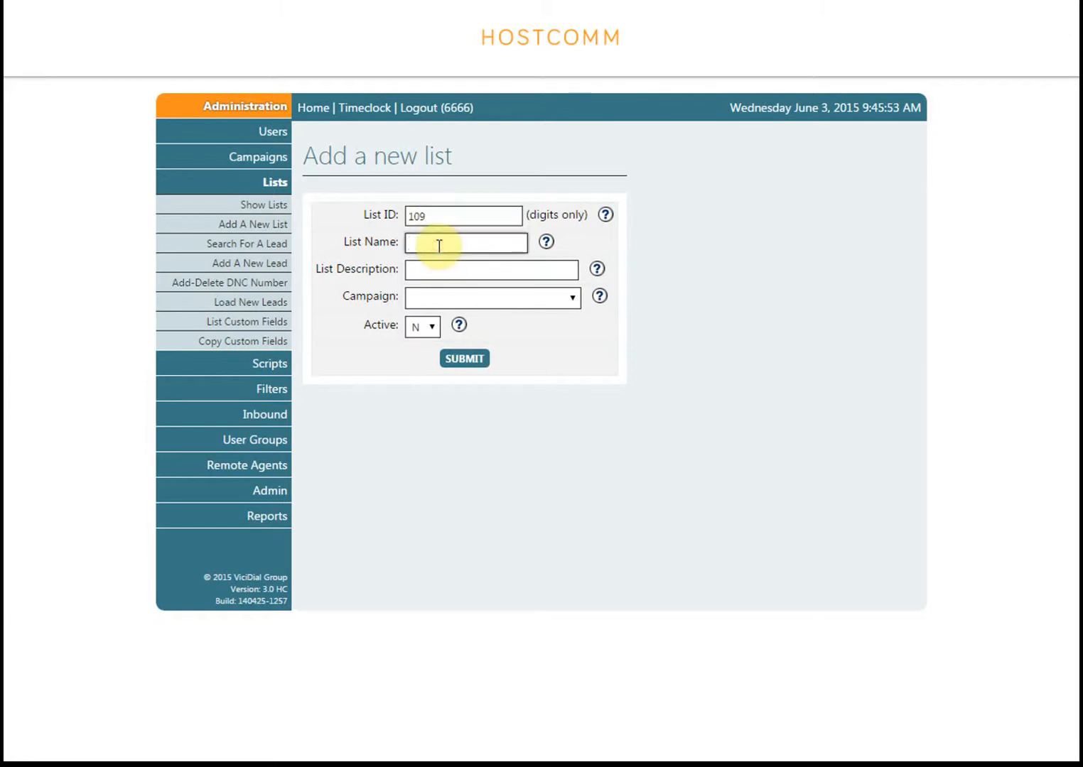
pyautogui.write('Nick mobile')
# Enter "Data suppliers name here" as the description of the new list
pyautogui.click(442, 270)
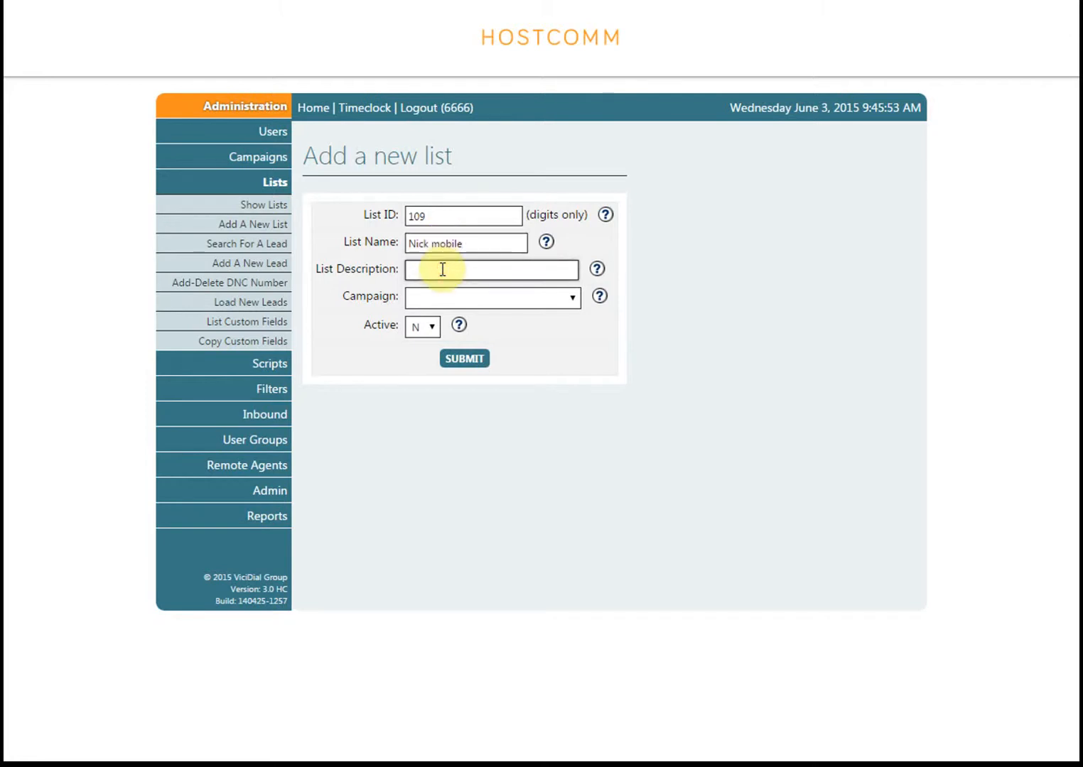
pyautogui.write('Data suppliers name here')
# Assign the new list to campaign 201, set it active (Y) and submit it
pyautogui.click(456, 301)
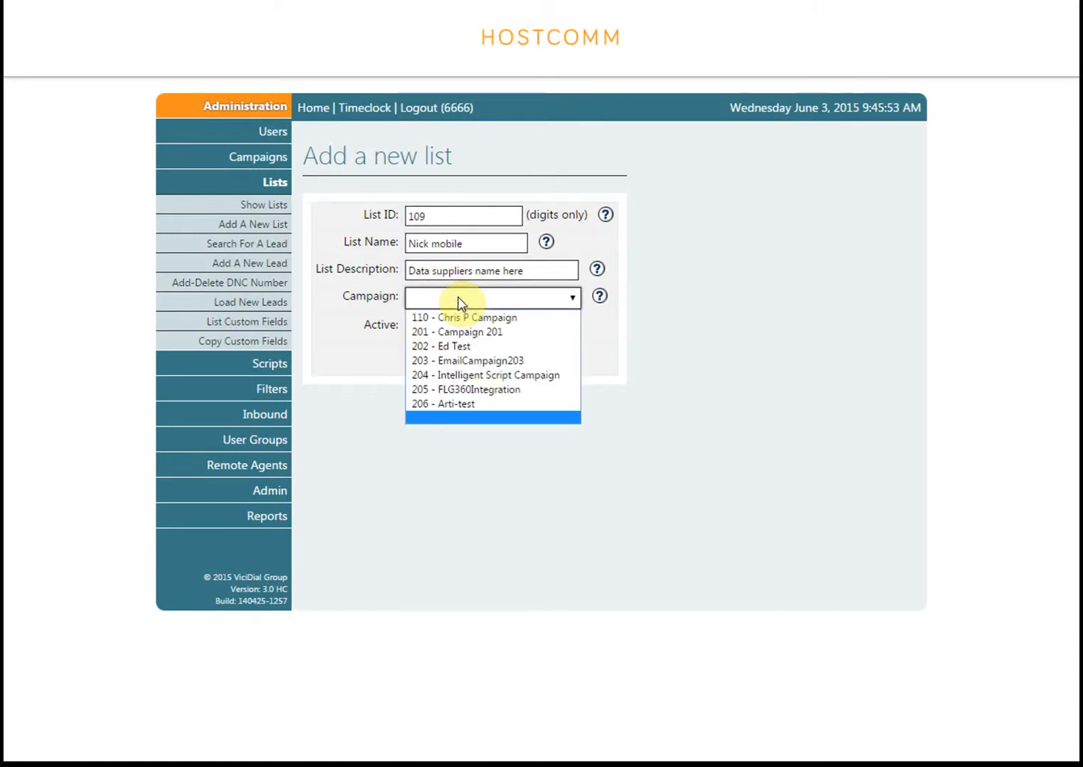
pyautogui.click(463, 332)
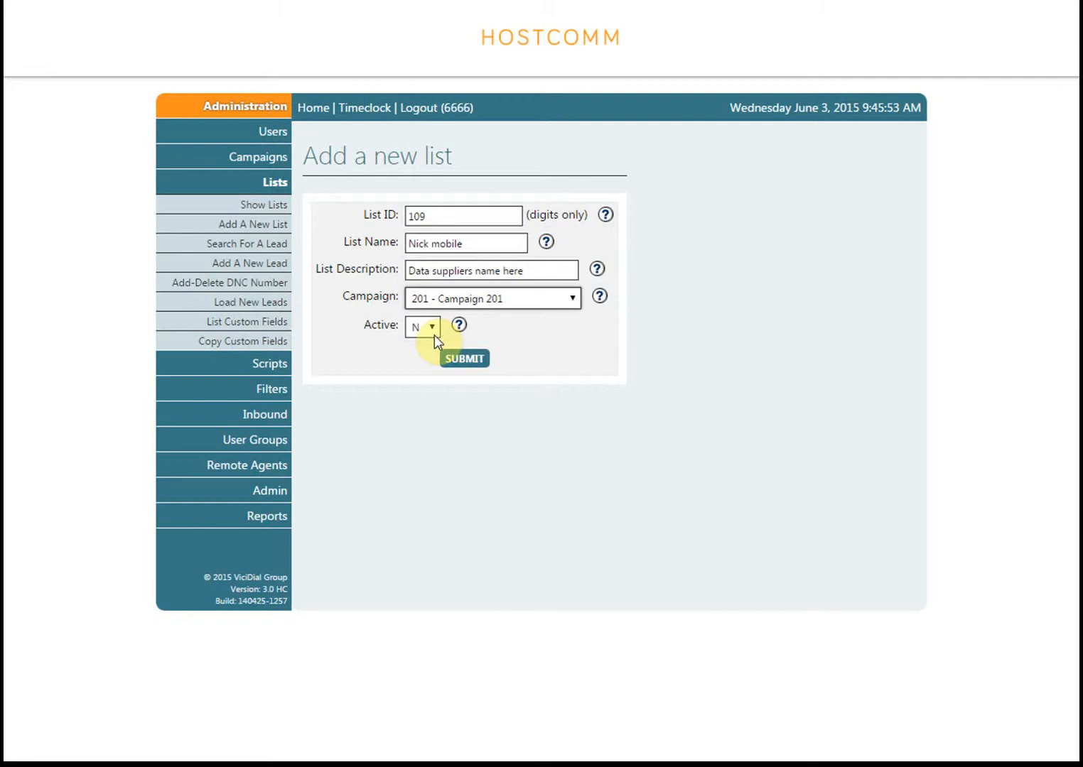
pyautogui.click(433, 333)
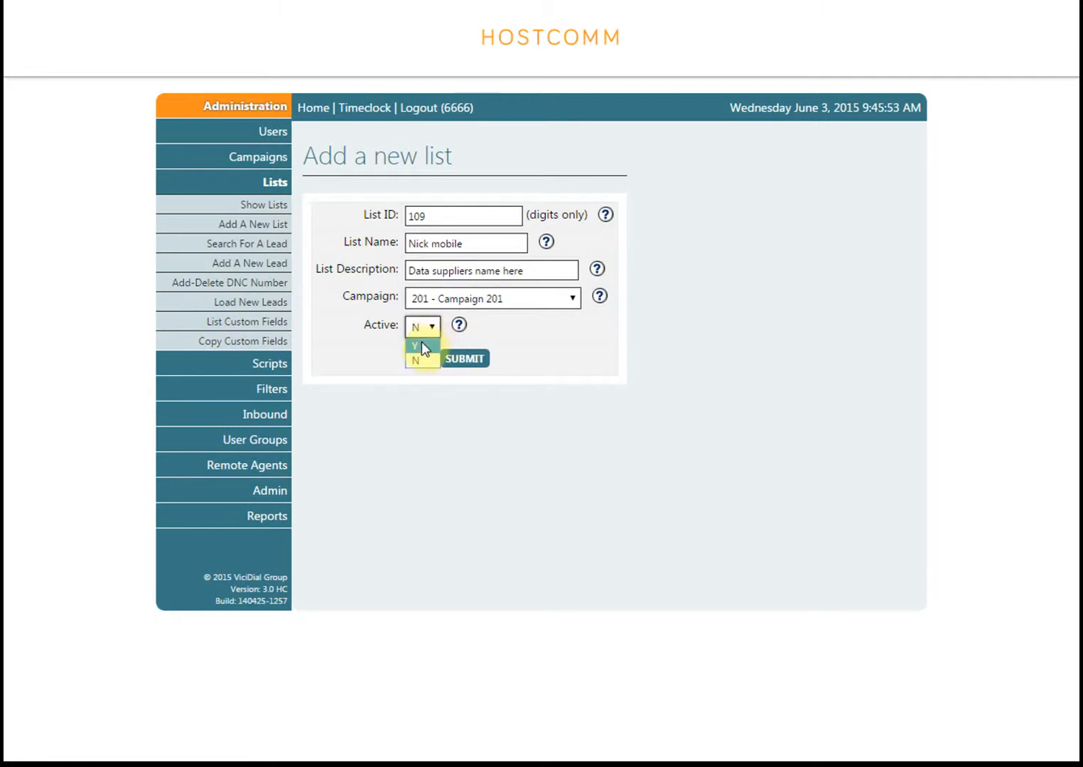
pyautogui.click(421, 346)
pyautogui.click(465, 360)
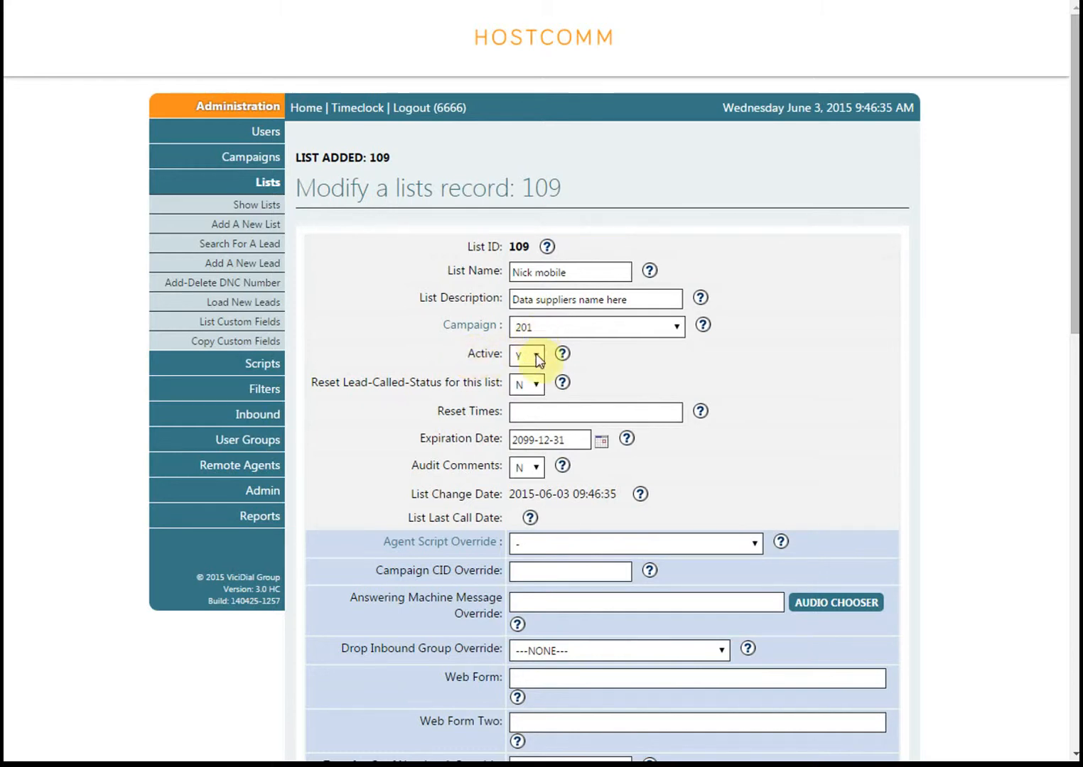
# Set the reset time of list 109 to 1300 and submit the modified list record
pyautogui.click(541, 410)
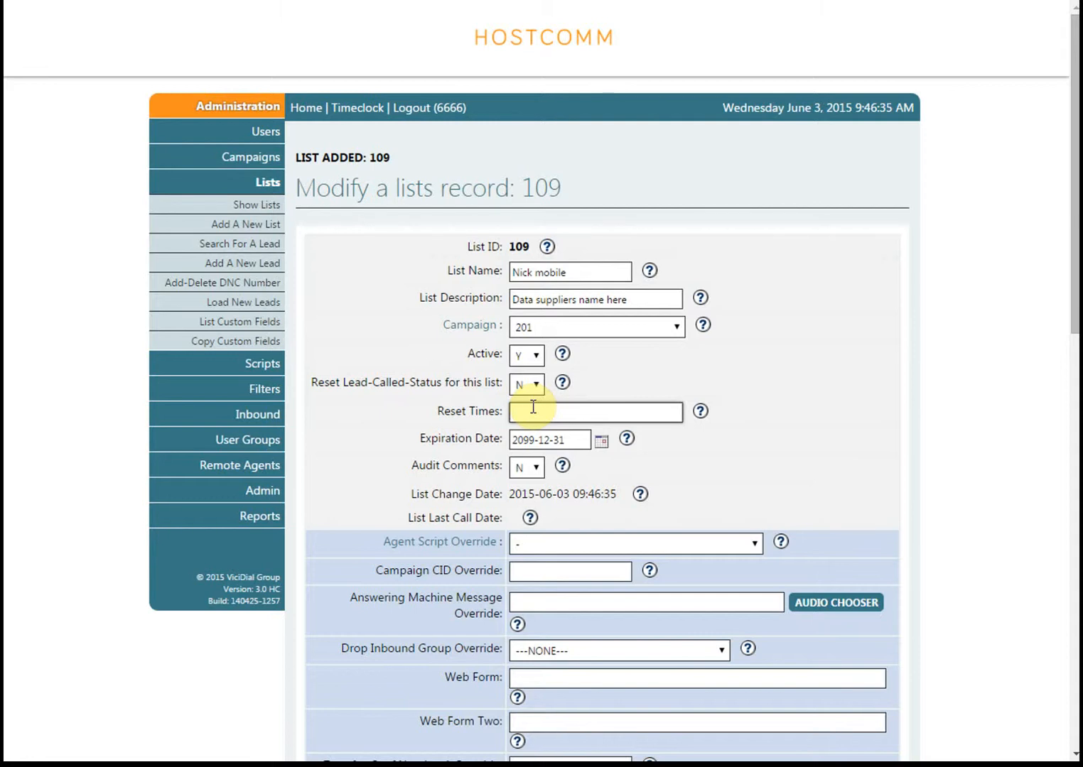
pyautogui.write('1306')
pyautogui.scroll(-5, 768, 369)
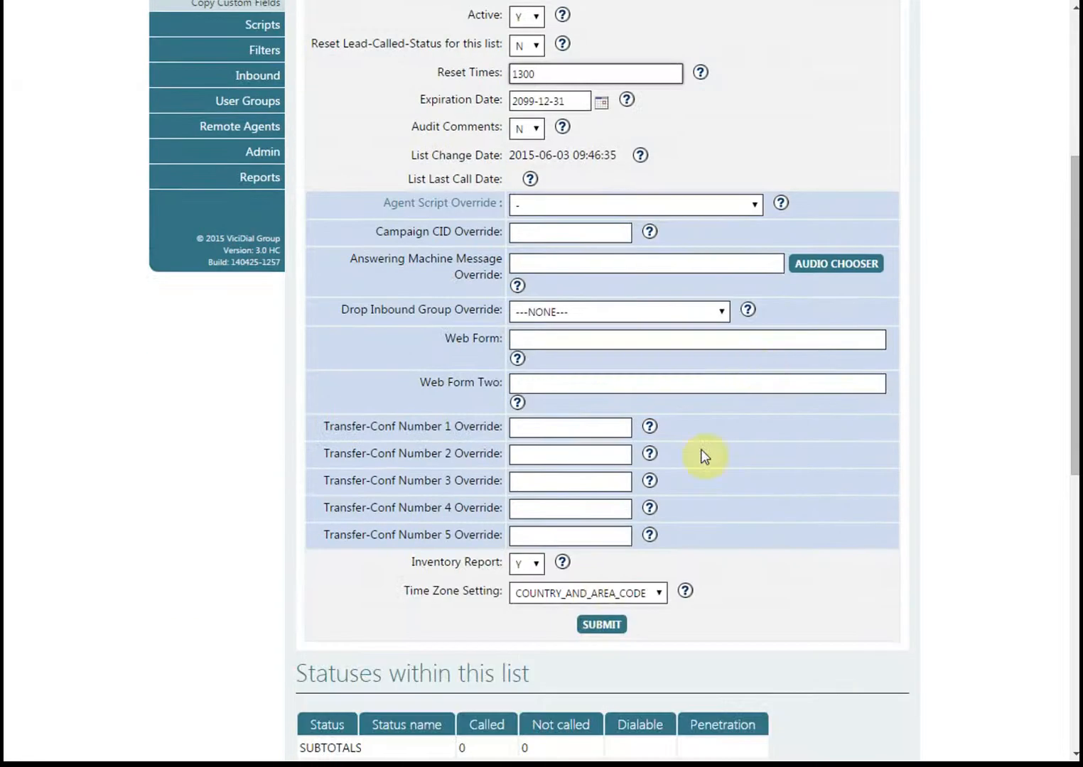
pyautogui.click(601, 629)
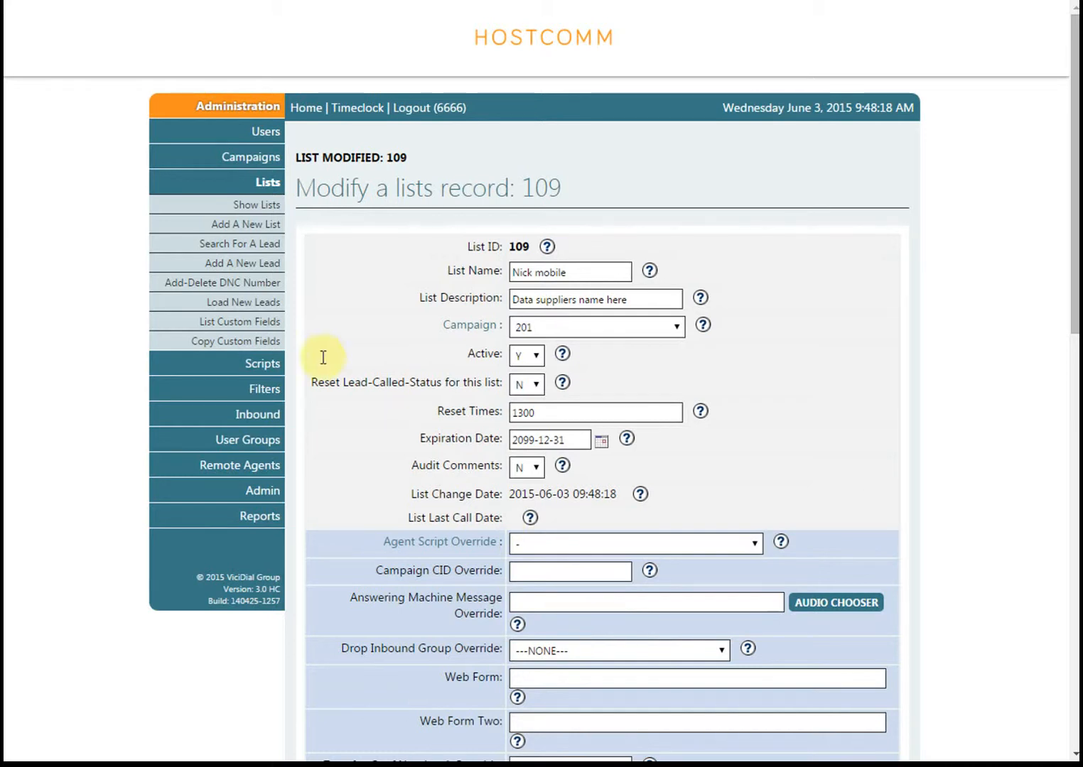
# Open the lead loader for new leads and choose nicknewdemolist.txt from the Desktop as the lead file
pyautogui.click(249, 304)
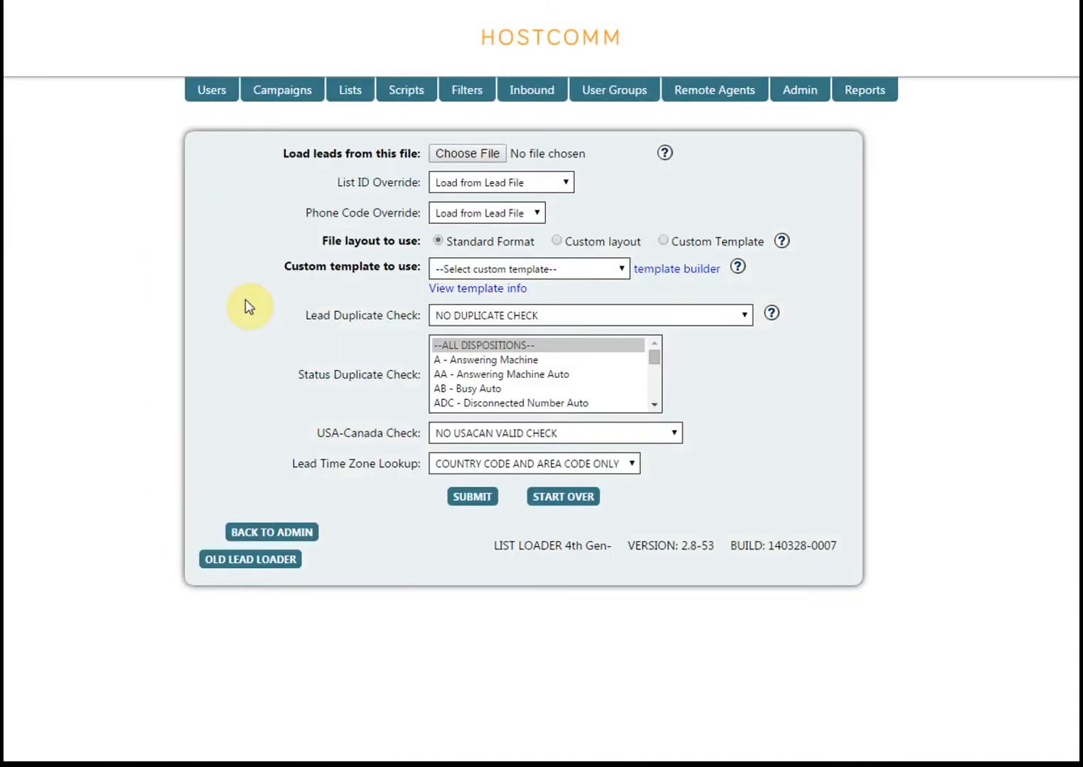
pyautogui.click(459, 151)
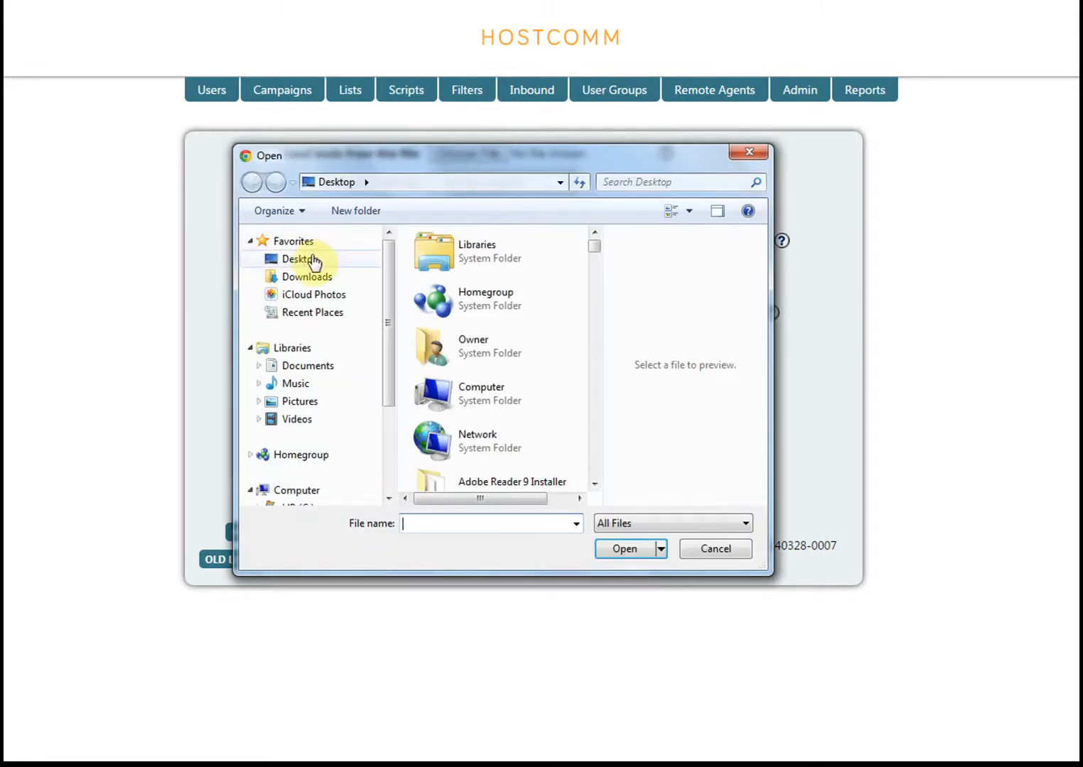
pyautogui.click(307, 260)
pyautogui.click(421, 517)
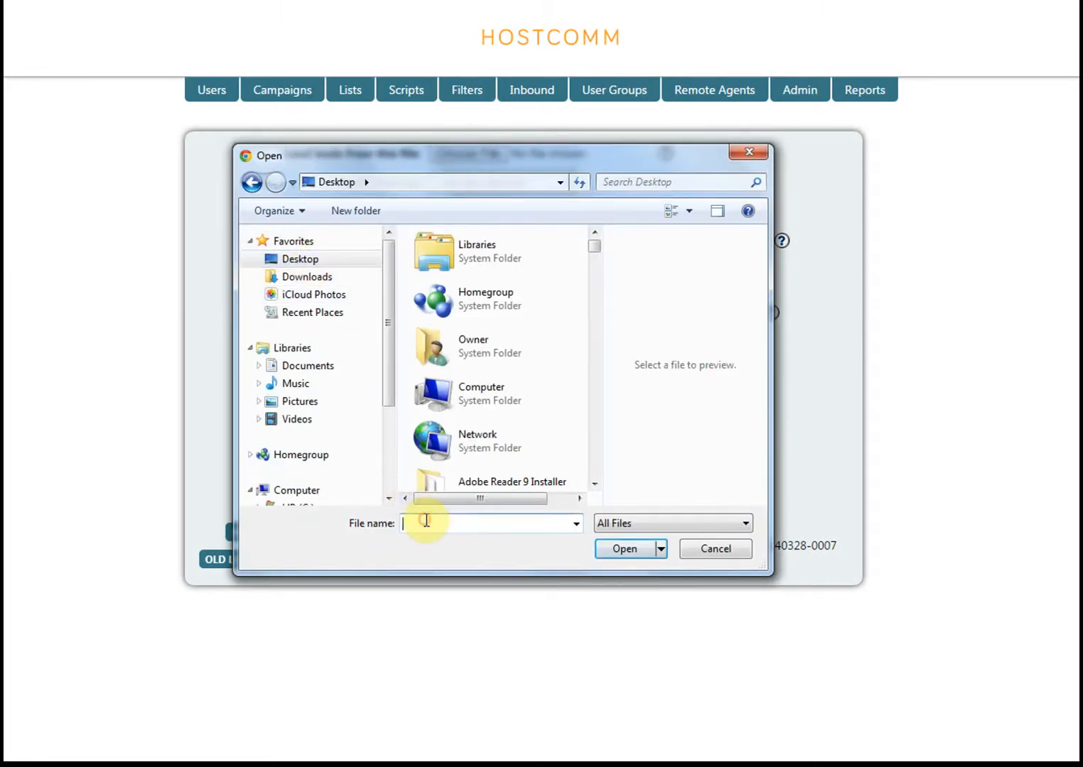
pyautogui.write('nick')
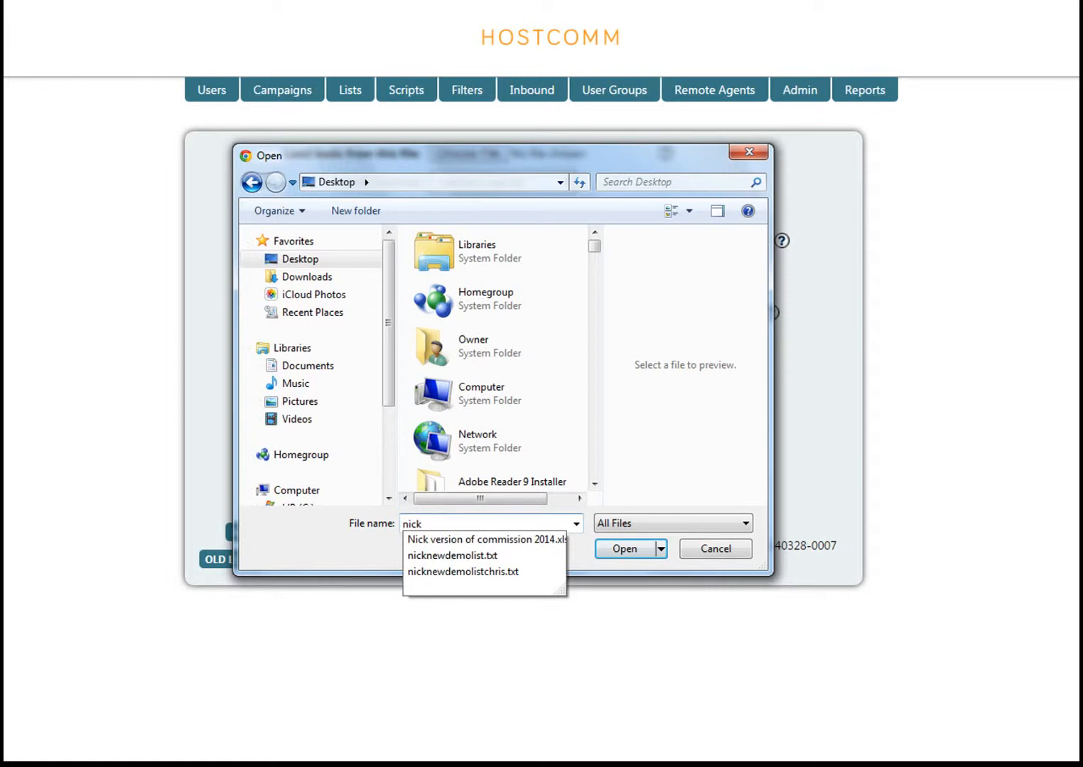
pyautogui.click(444, 555)
pyautogui.click(617, 552)
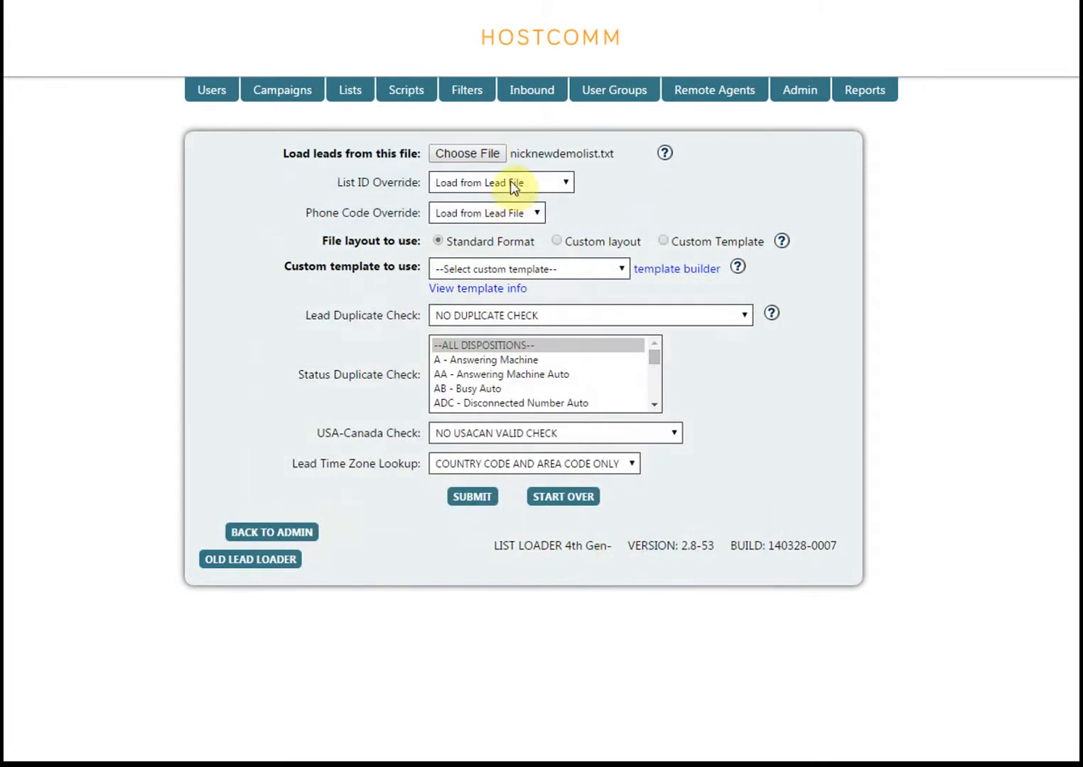
# Set the list ID override to 109 - Nick mobile and the phone code override to 44 - GBR
pyautogui.click(510, 183)
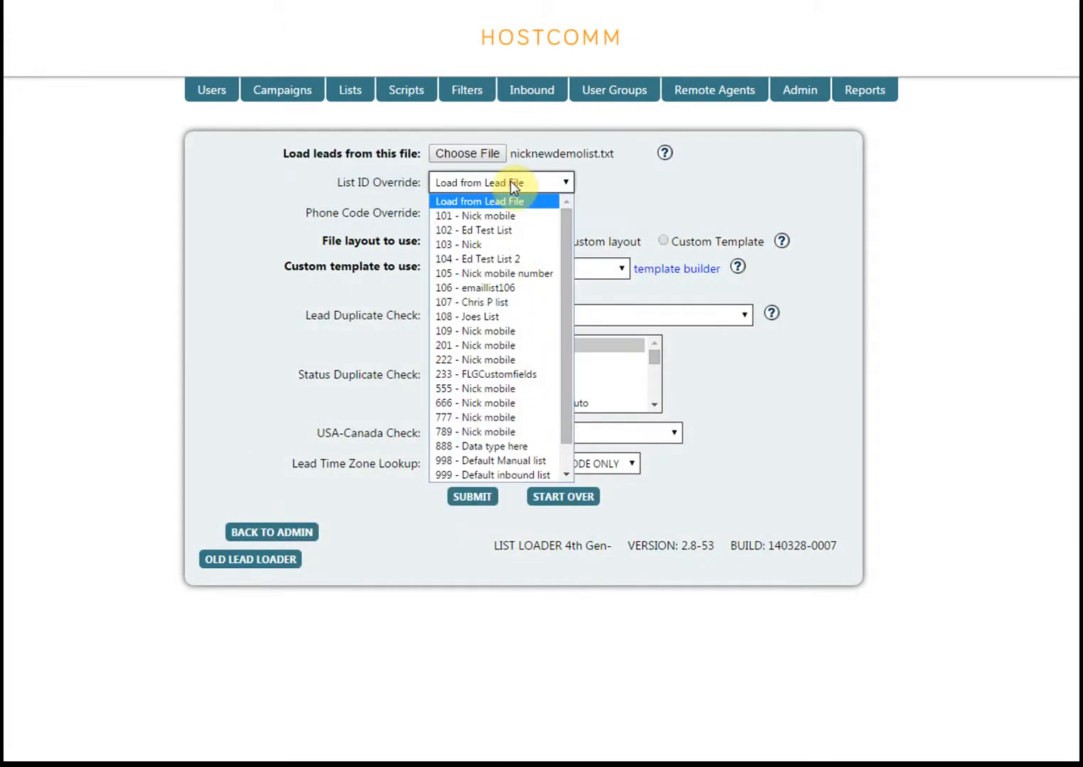
pyautogui.click(471, 331)
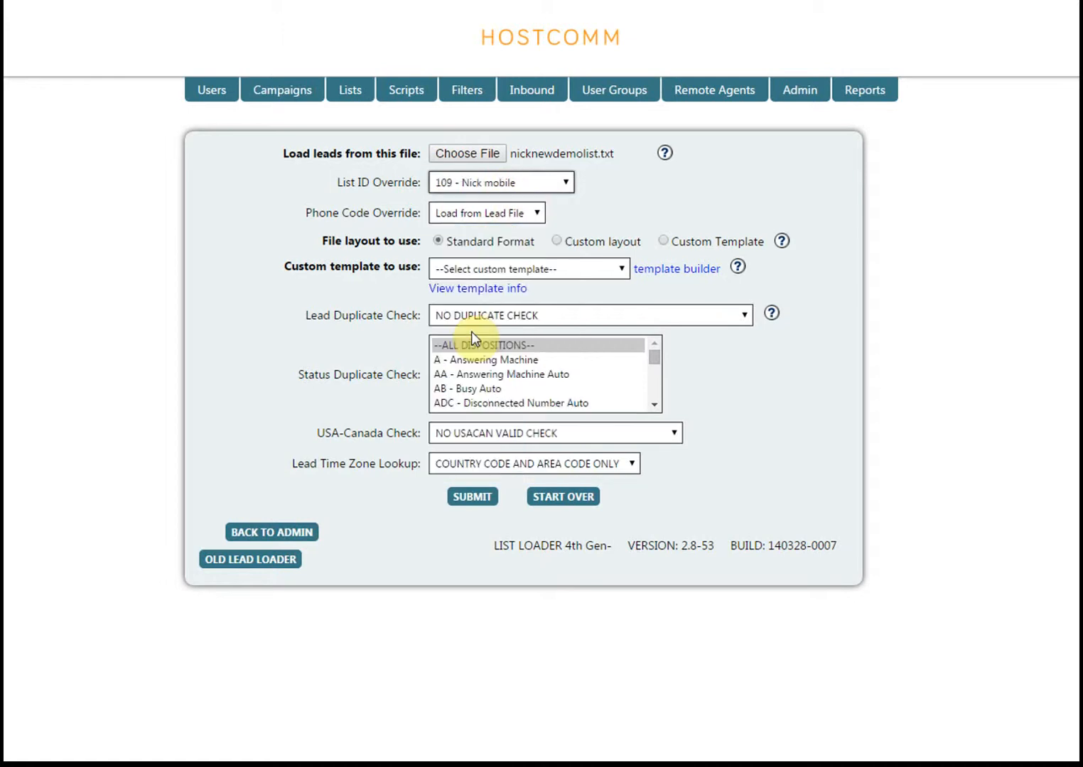
pyautogui.click(461, 212)
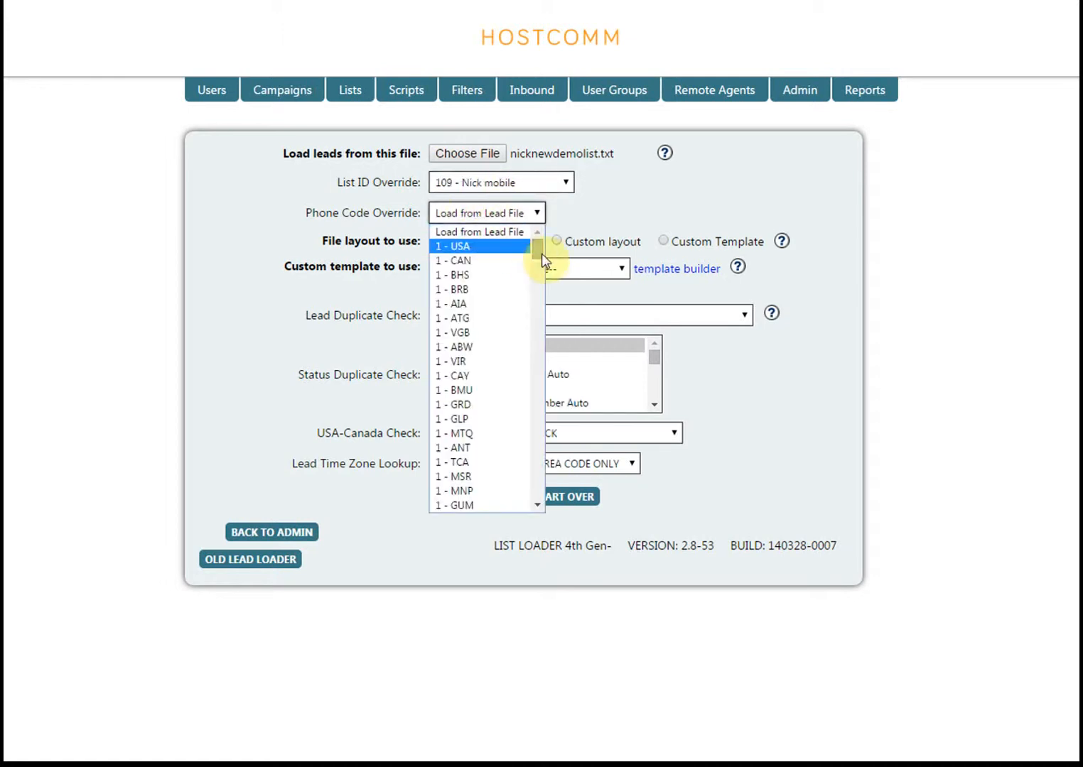
pyautogui.moveTo(539, 253); pyautogui.dragTo(537, 283)
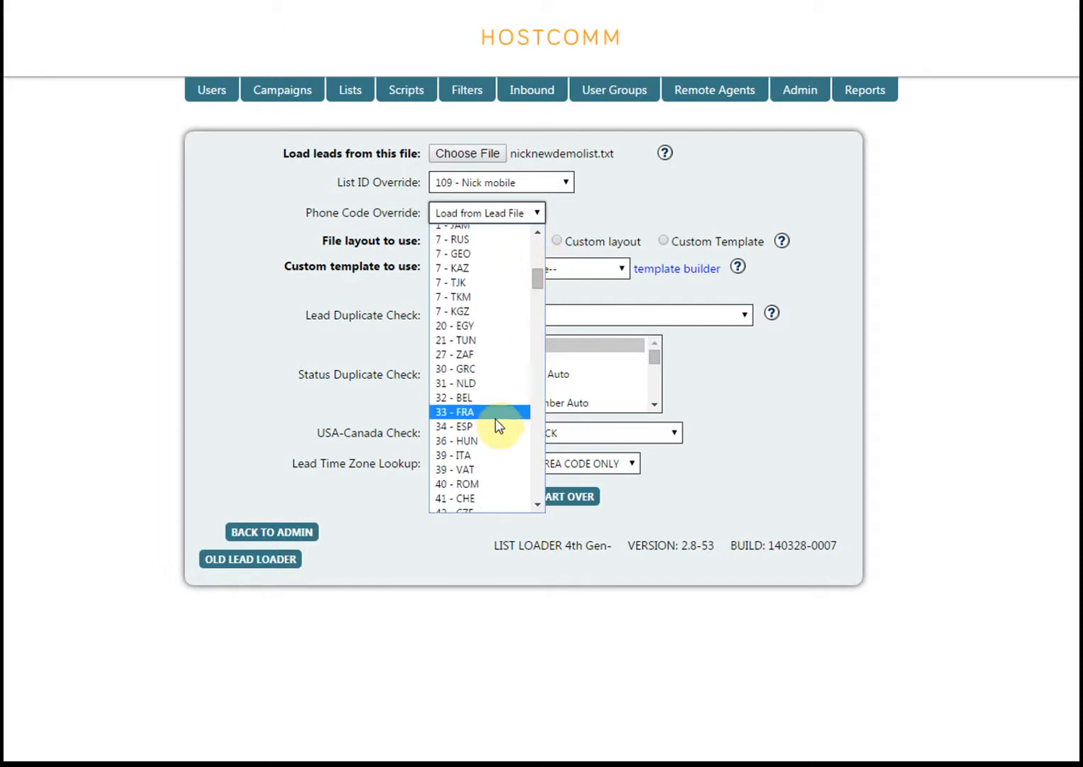
pyautogui.scroll(-4, 495, 430)
pyautogui.scroll(3, 442, 268)
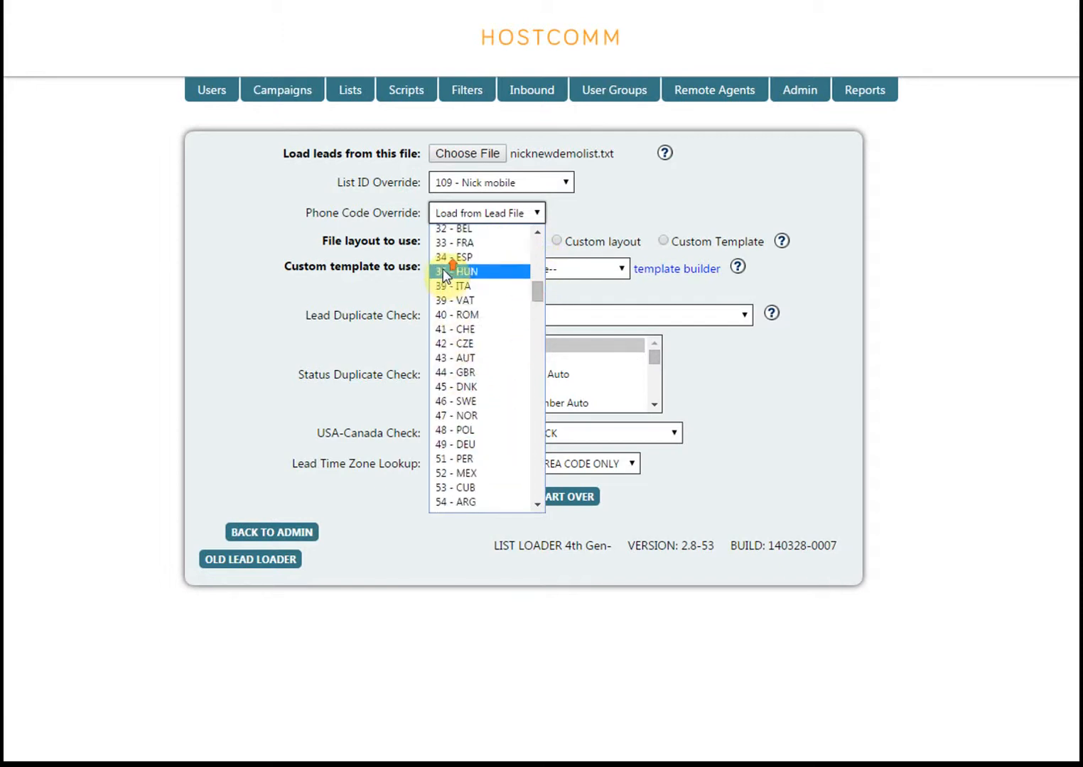
pyautogui.click(454, 373)
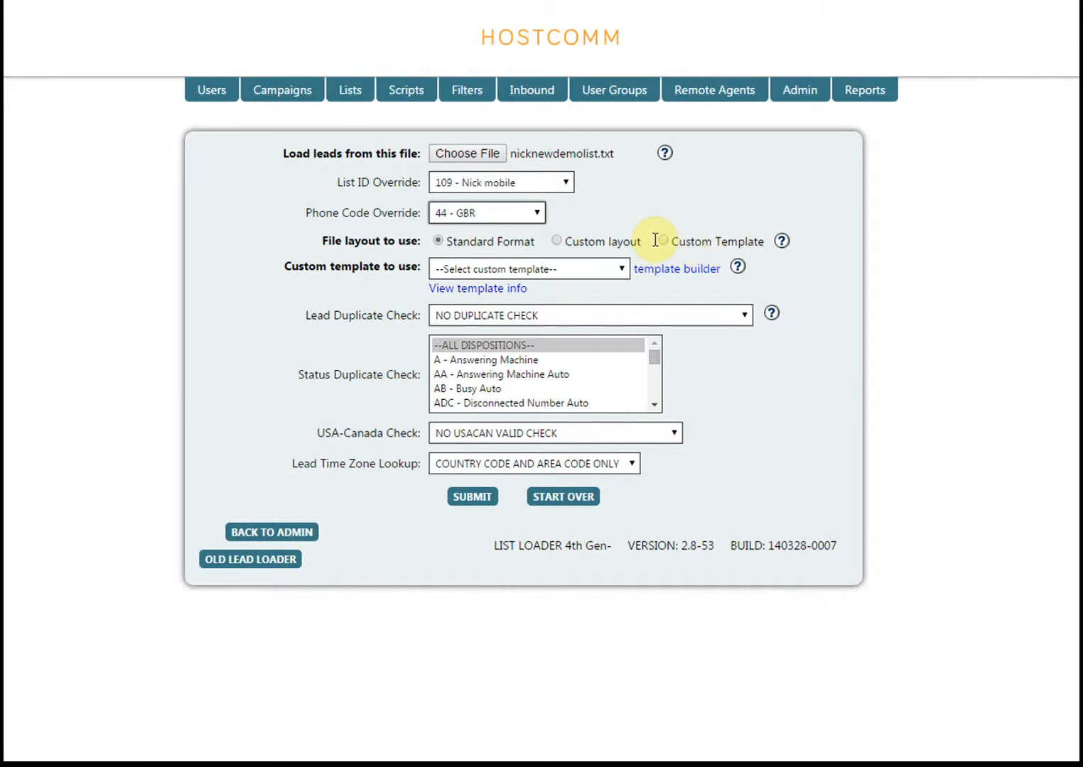
# Use the custom file layout, review the lead duplicate check options without changing them, and submit the lead file
pyautogui.click(557, 241)
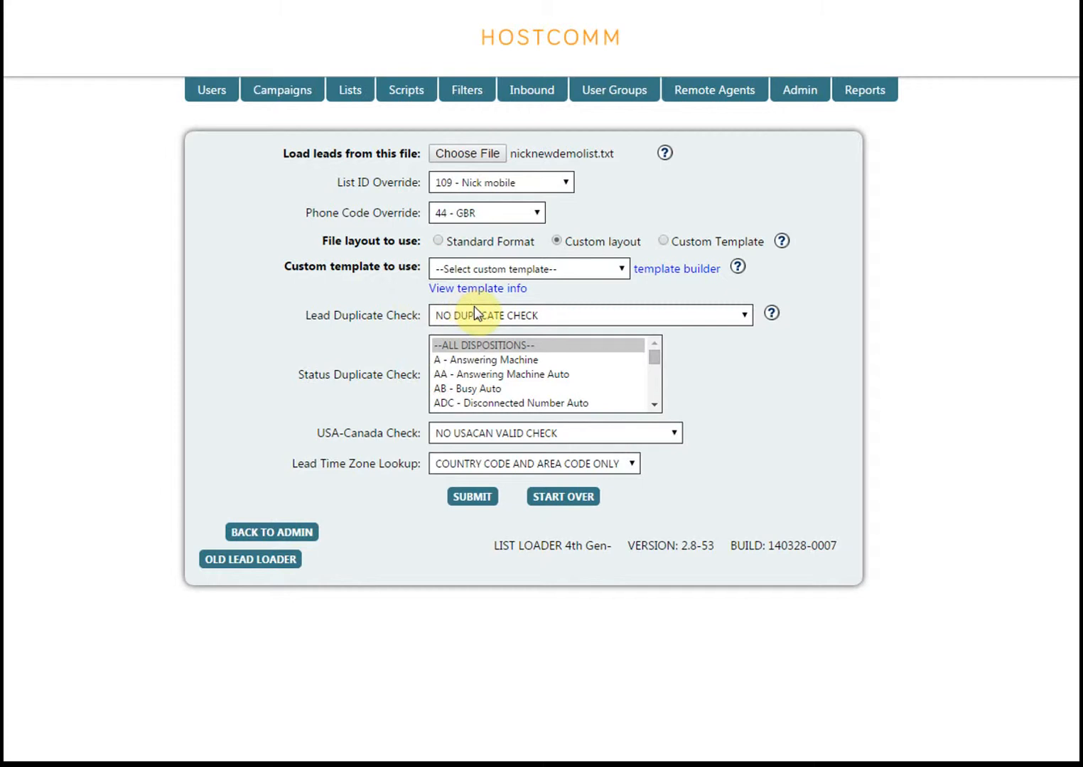
pyautogui.click(742, 315)
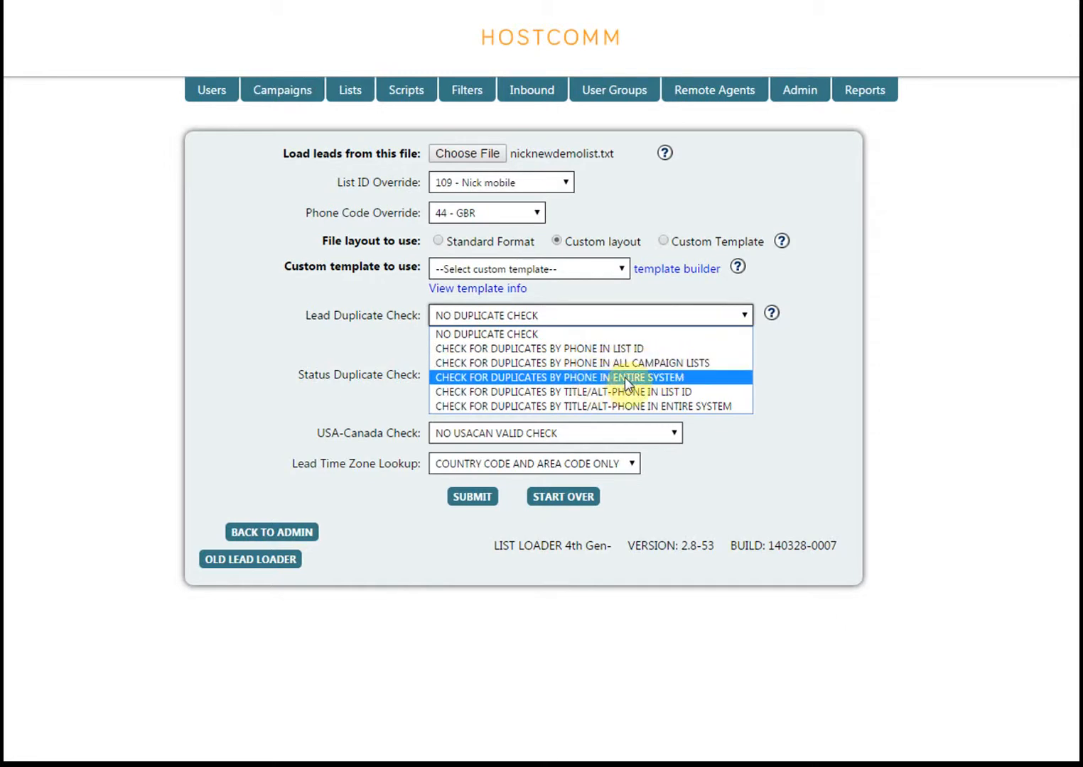
pyautogui.click(780, 346)
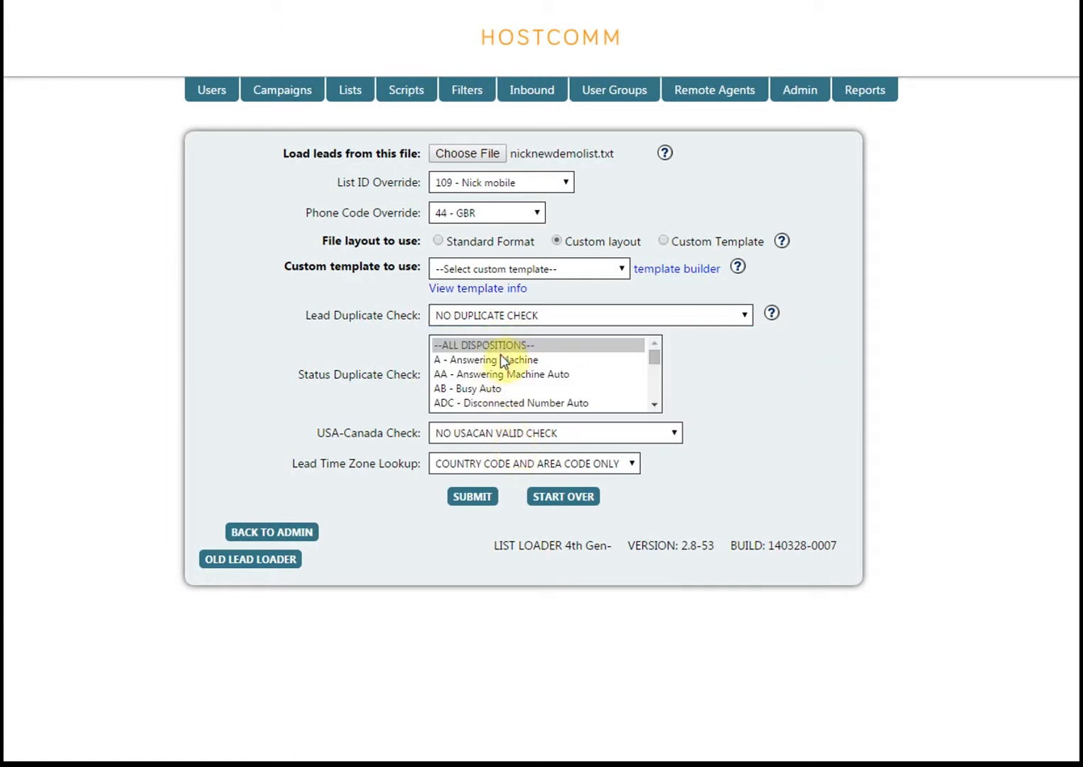
pyautogui.click(472, 496)
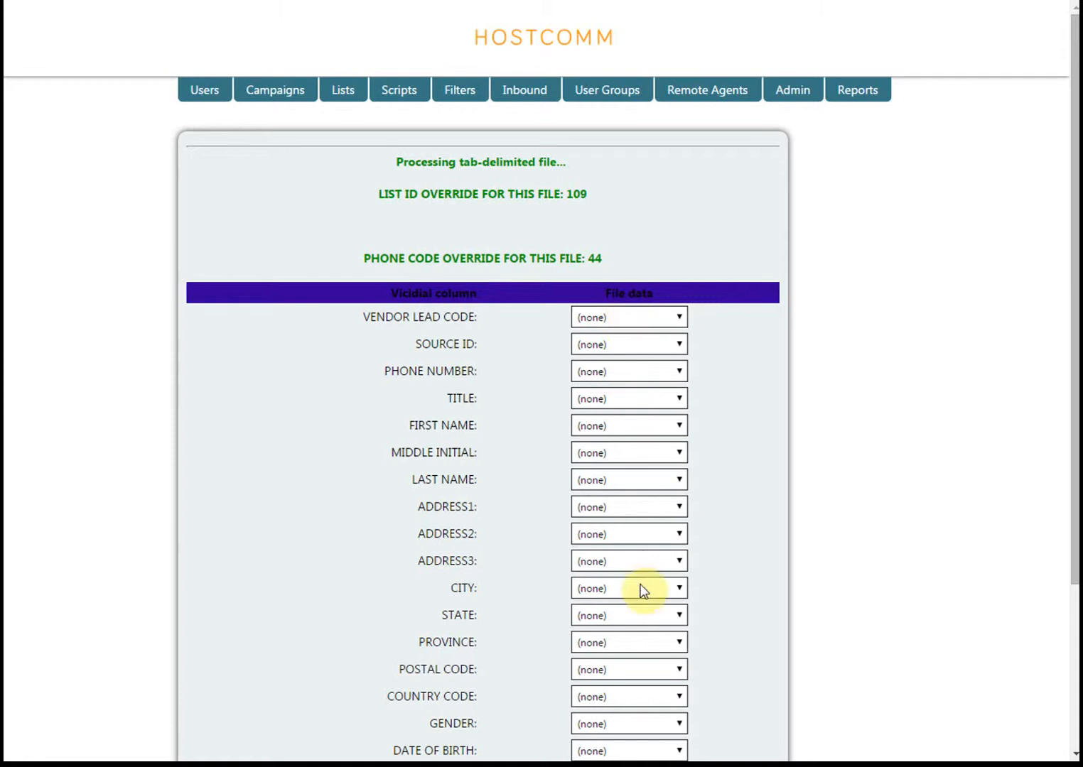
# Map the phone number, title, first name and last name fields to the file columns "phone_number", "title", "first_name" and "last_name"
pyautogui.click(679, 371)
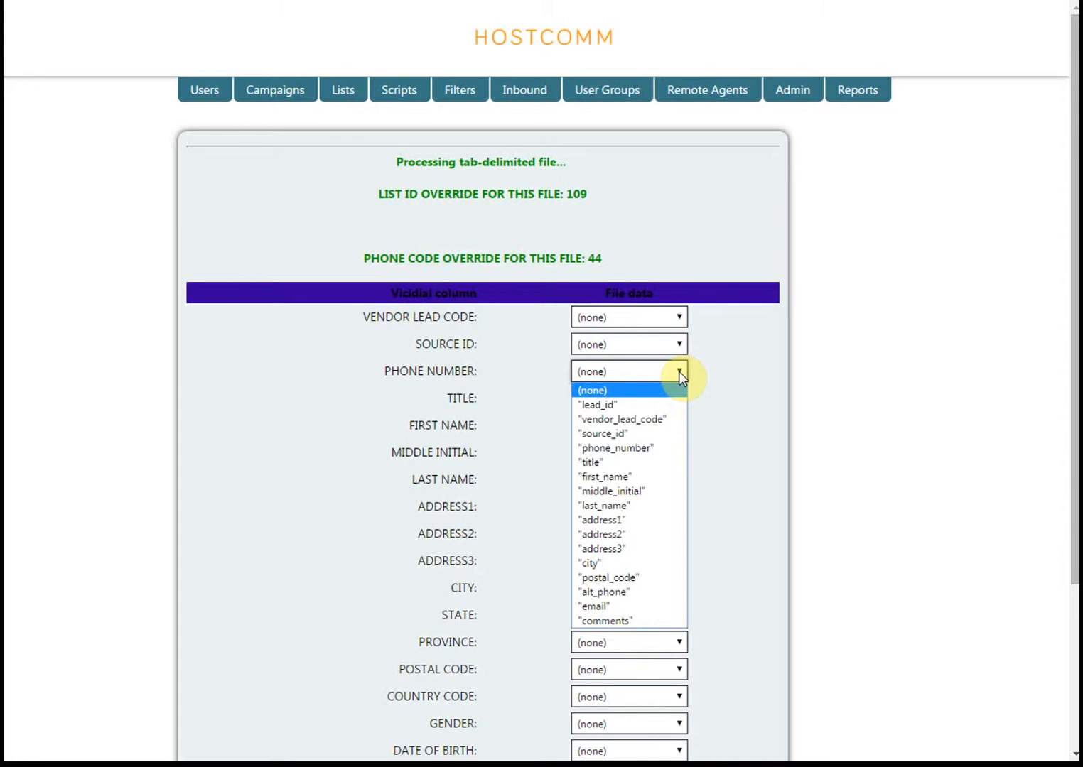
pyautogui.click(612, 447)
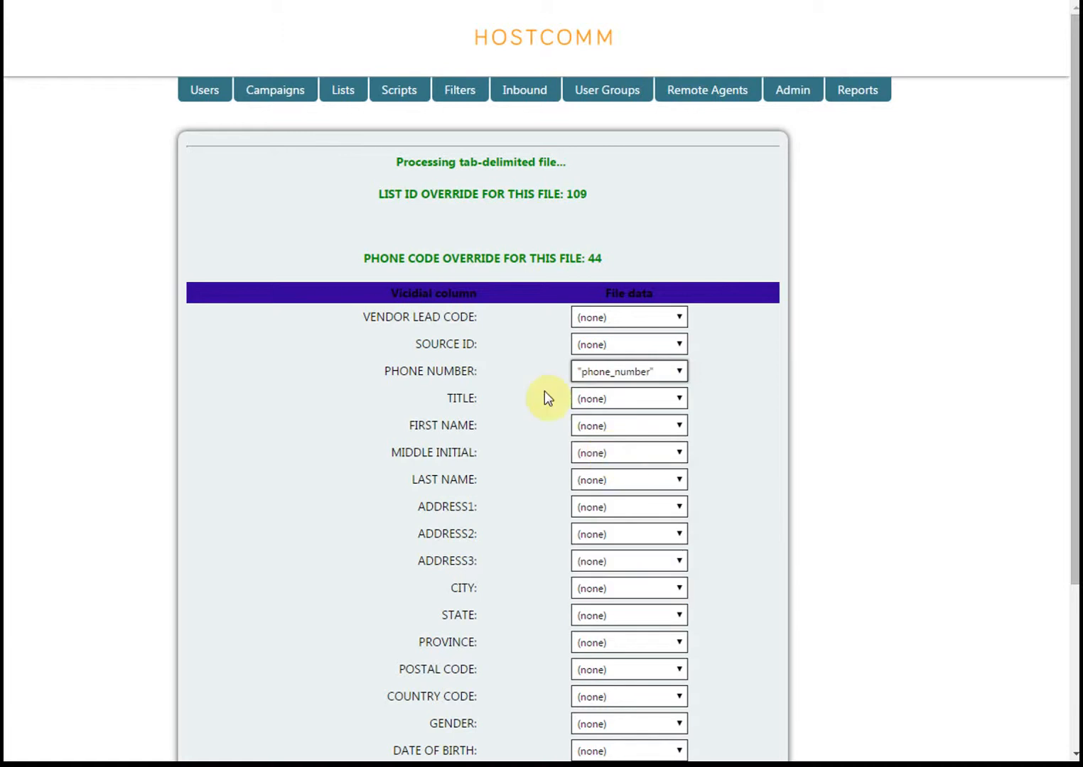
pyautogui.click(601, 398)
pyautogui.click(594, 490)
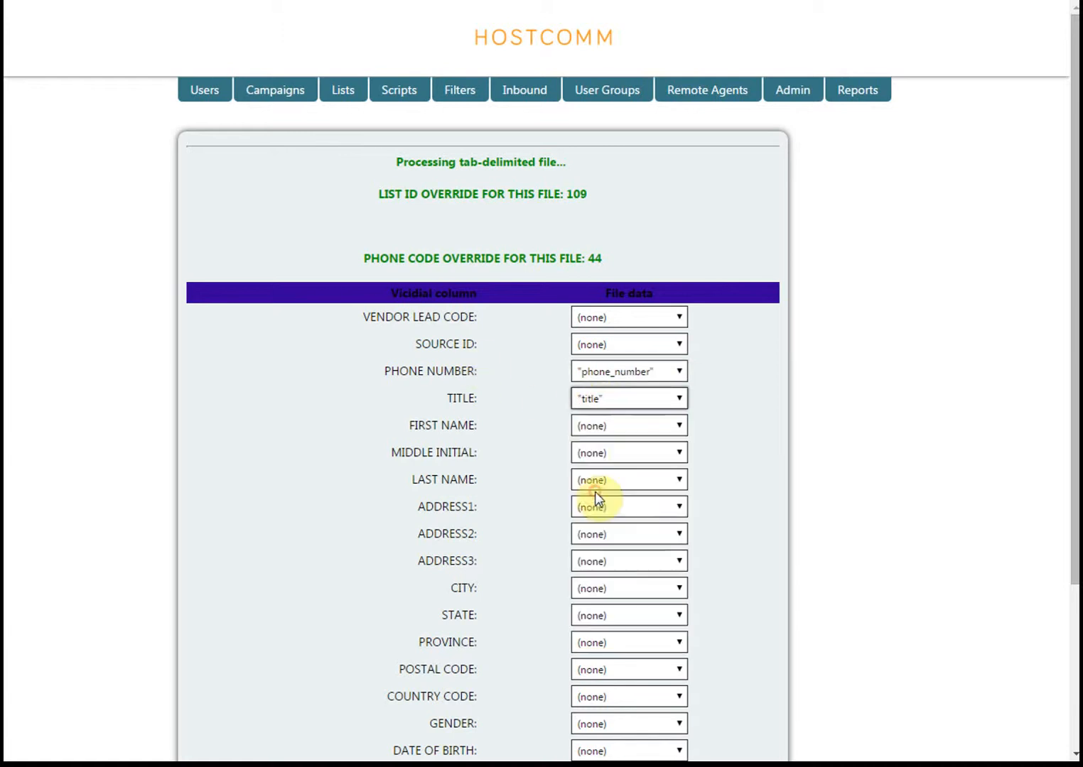
pyautogui.click(593, 430)
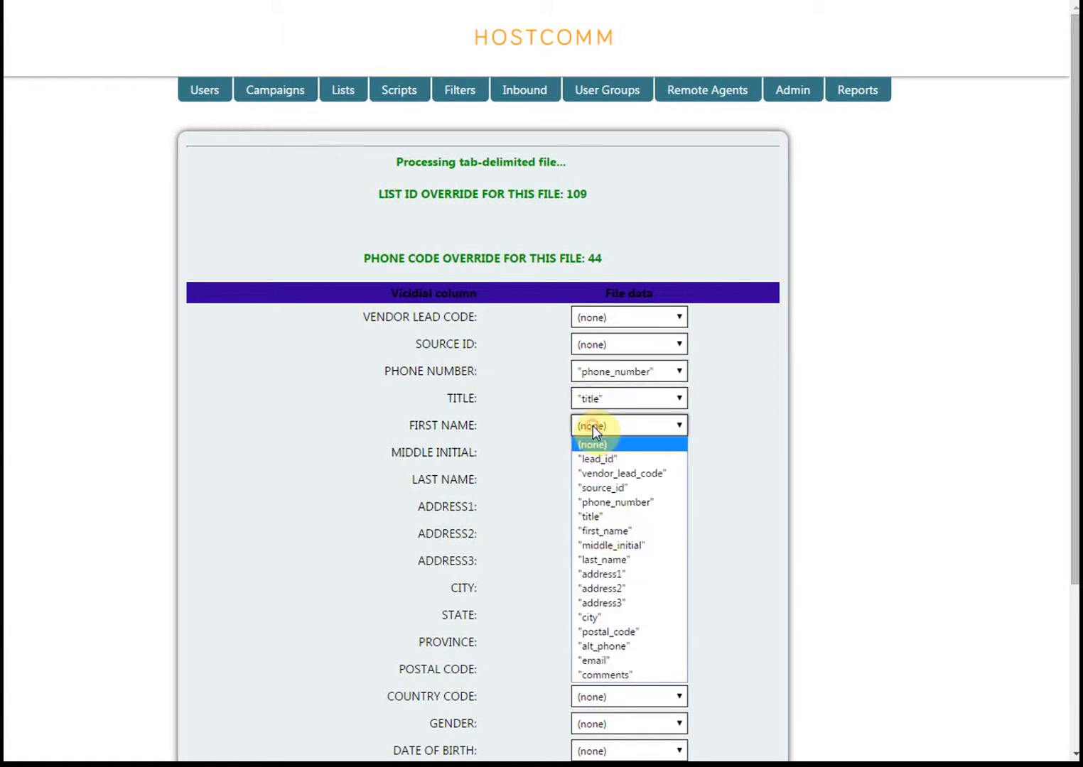
pyautogui.click(607, 533)
pyautogui.click(607, 481)
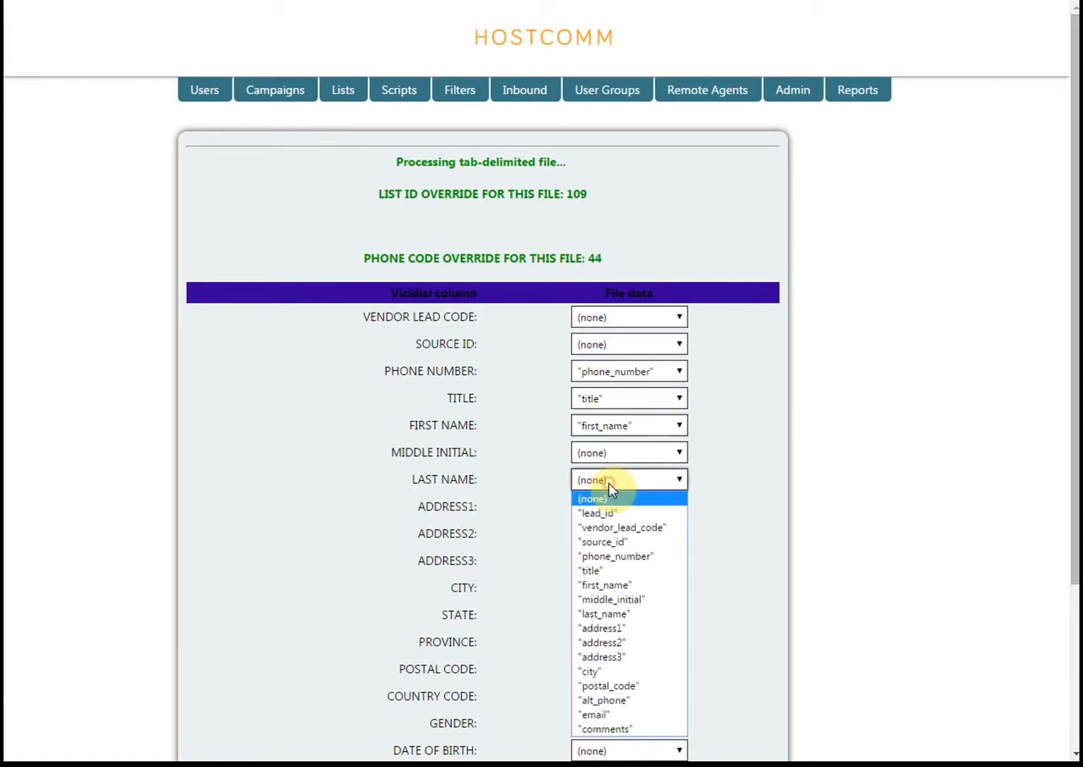
pyautogui.click(609, 613)
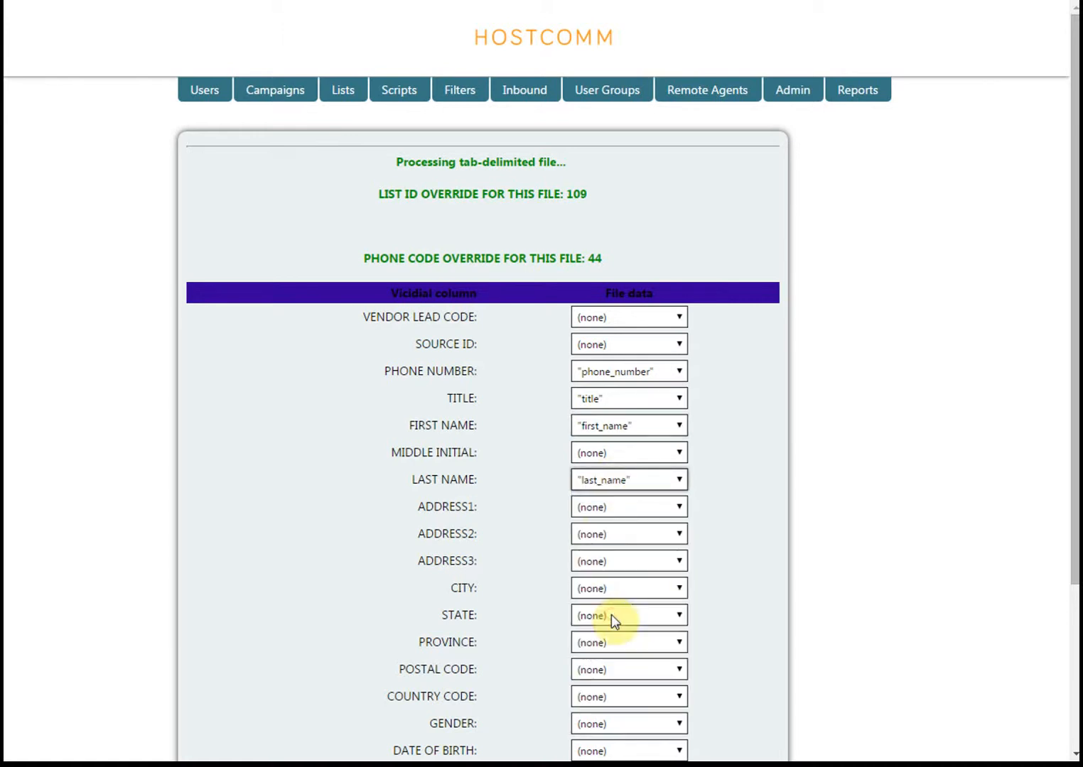
# Map the address1, address2, address3 and city fields to the file columns "address1", "address2", "address3" and "city"
pyautogui.click(599, 509)
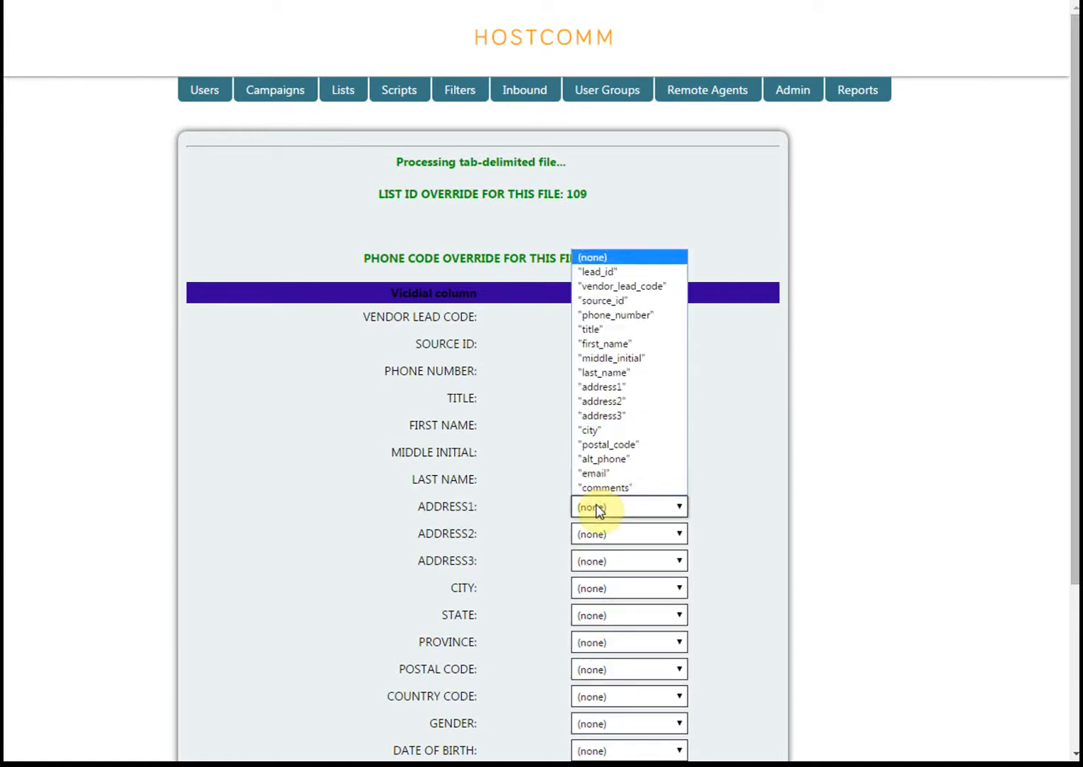
pyautogui.click(600, 387)
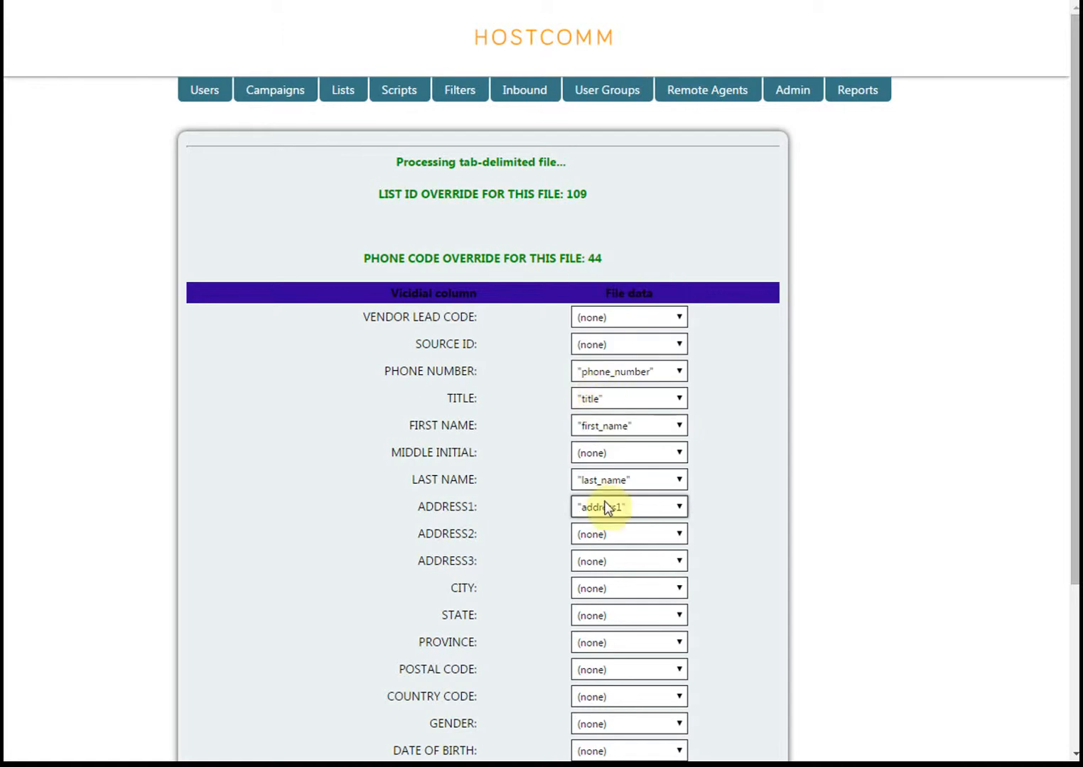
pyautogui.click(614, 536)
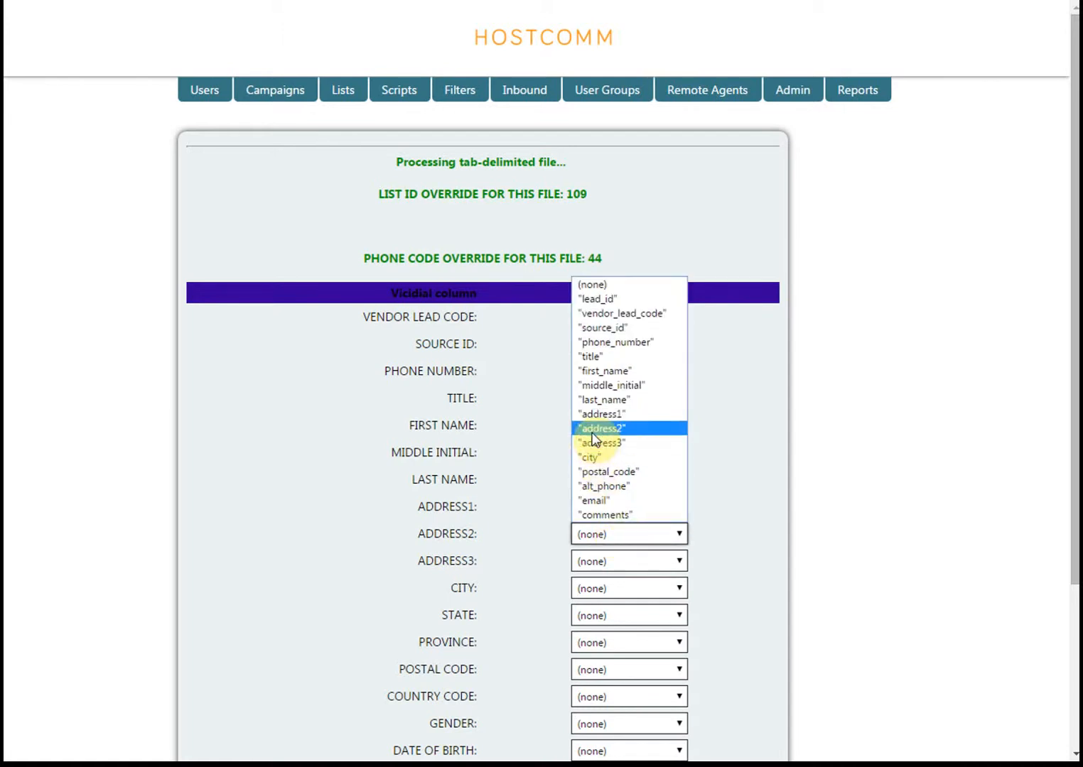
pyautogui.click(594, 430)
pyautogui.click(616, 559)
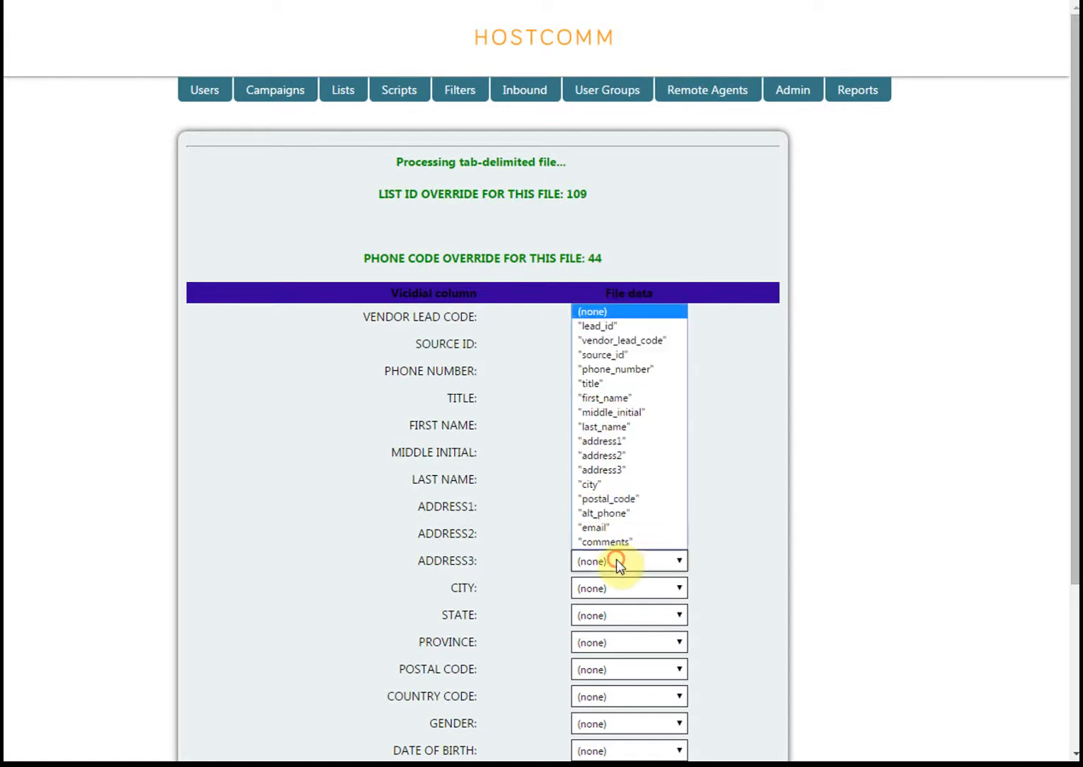
pyautogui.click(608, 470)
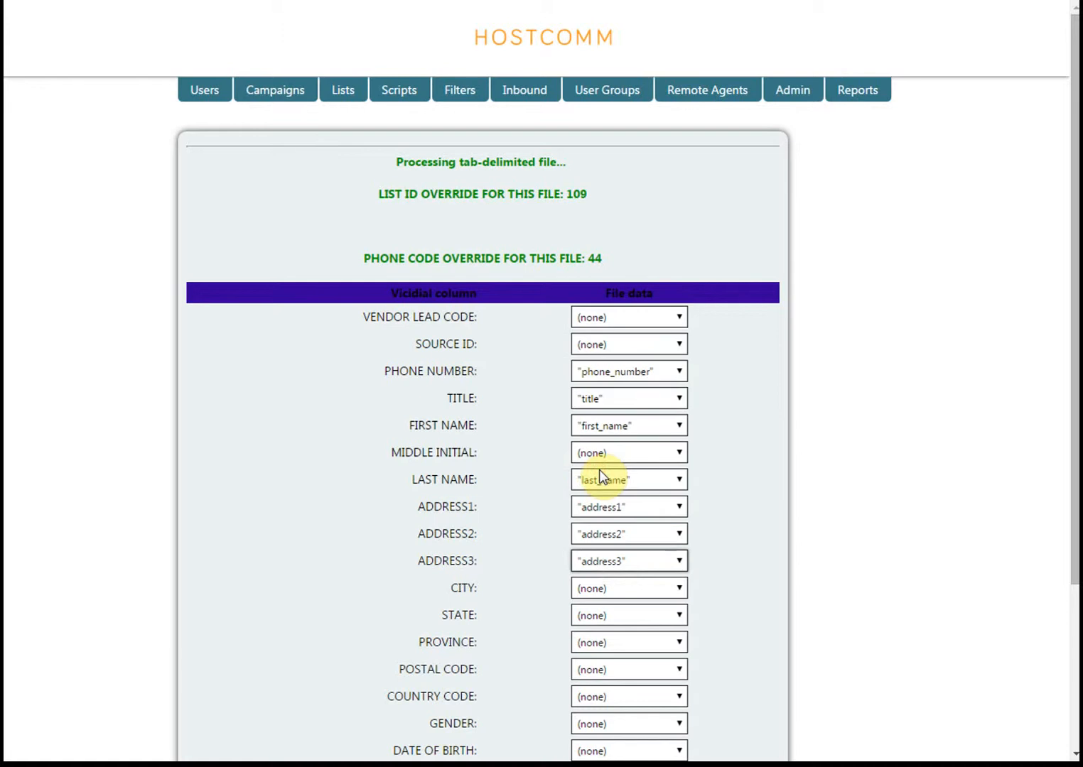
pyautogui.click(624, 586)
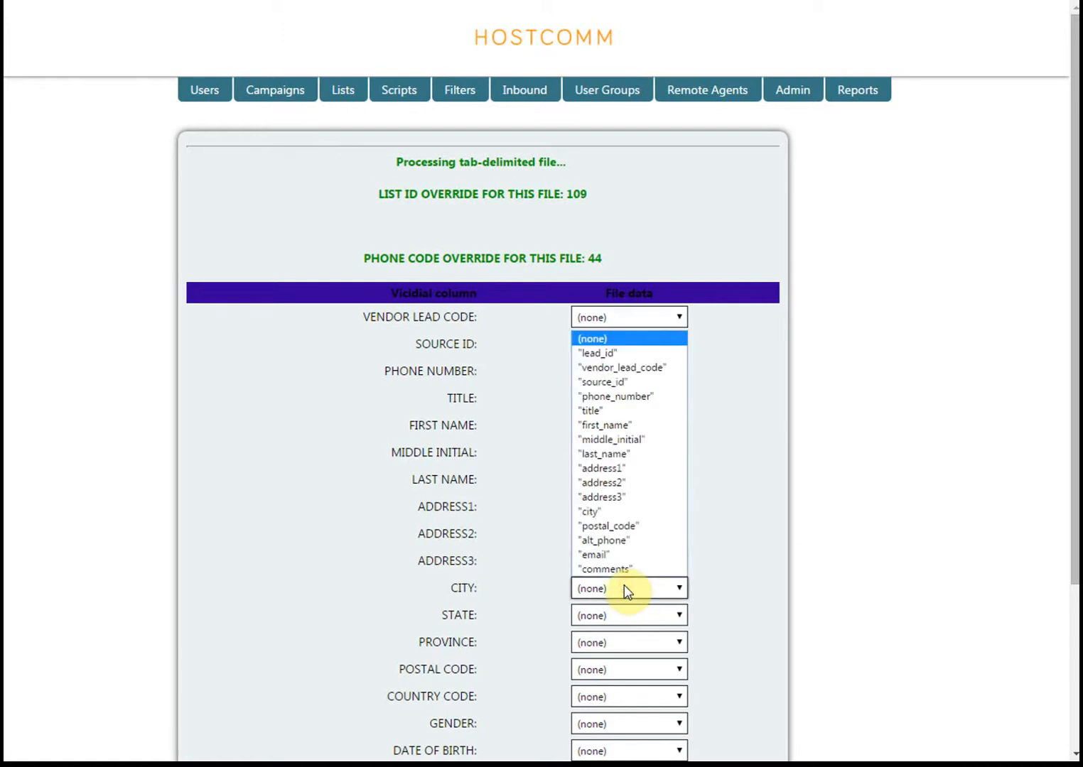
pyautogui.click(592, 511)
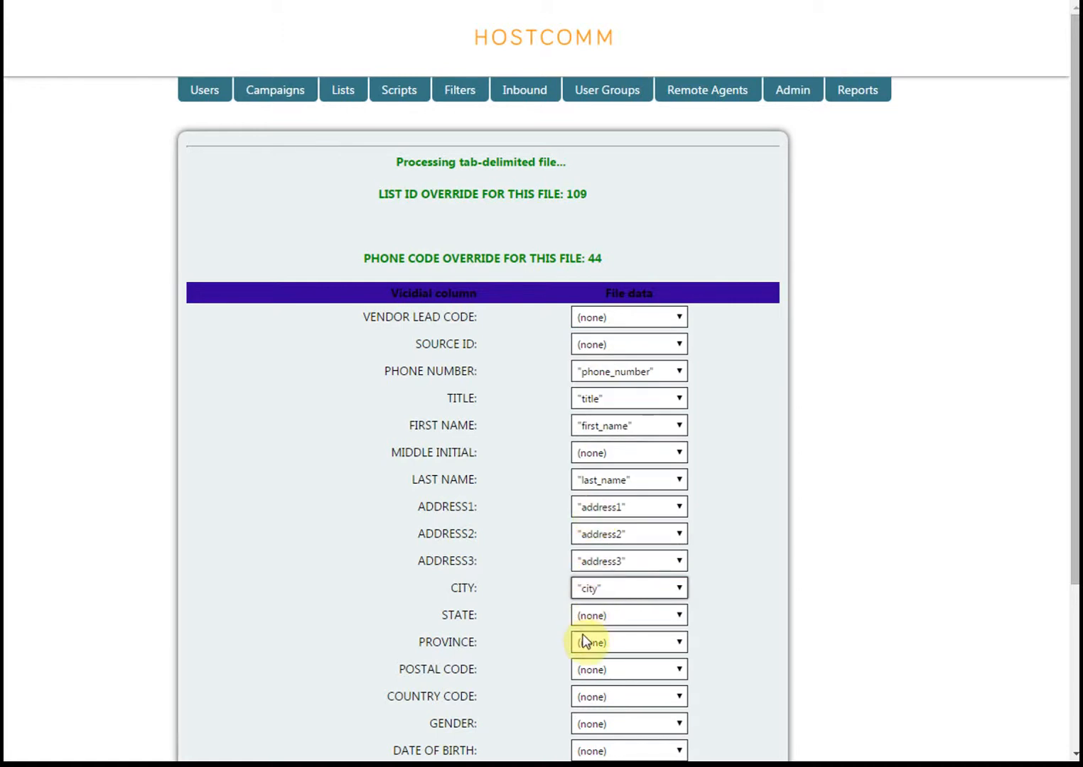
# Map the alt phone field to the file column "alt_phone" and process the lead file with the finished mapping
pyautogui.scroll(-1, 608, 561)
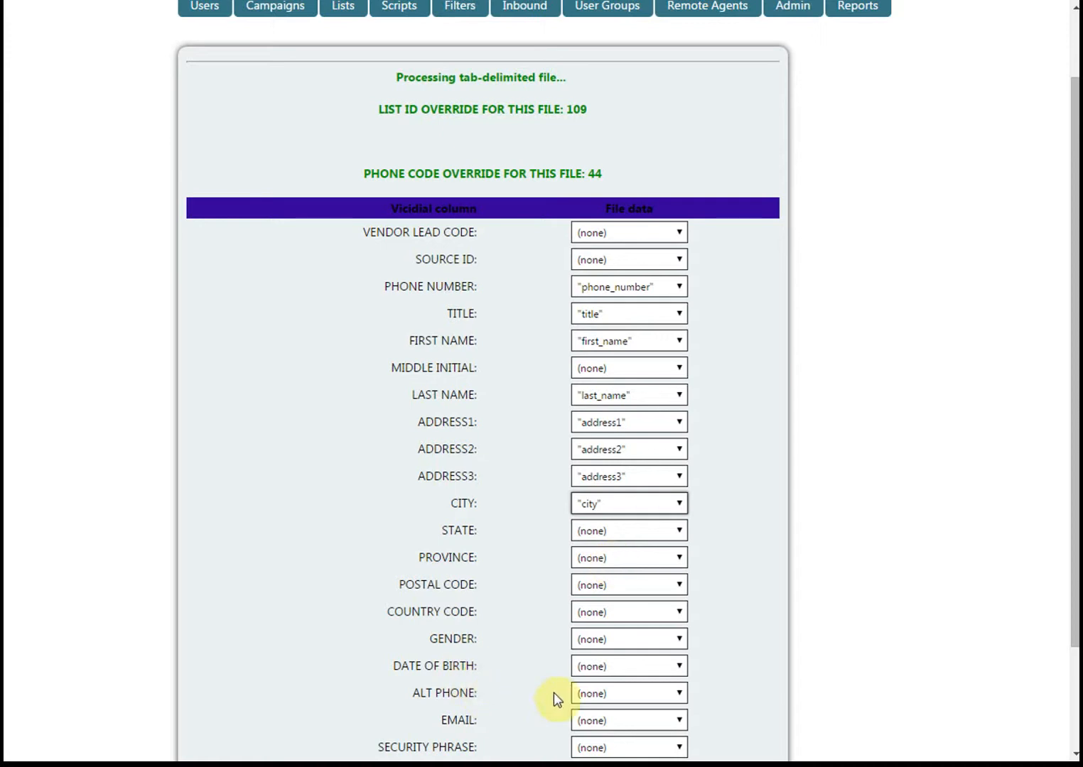
pyautogui.click(618, 695)
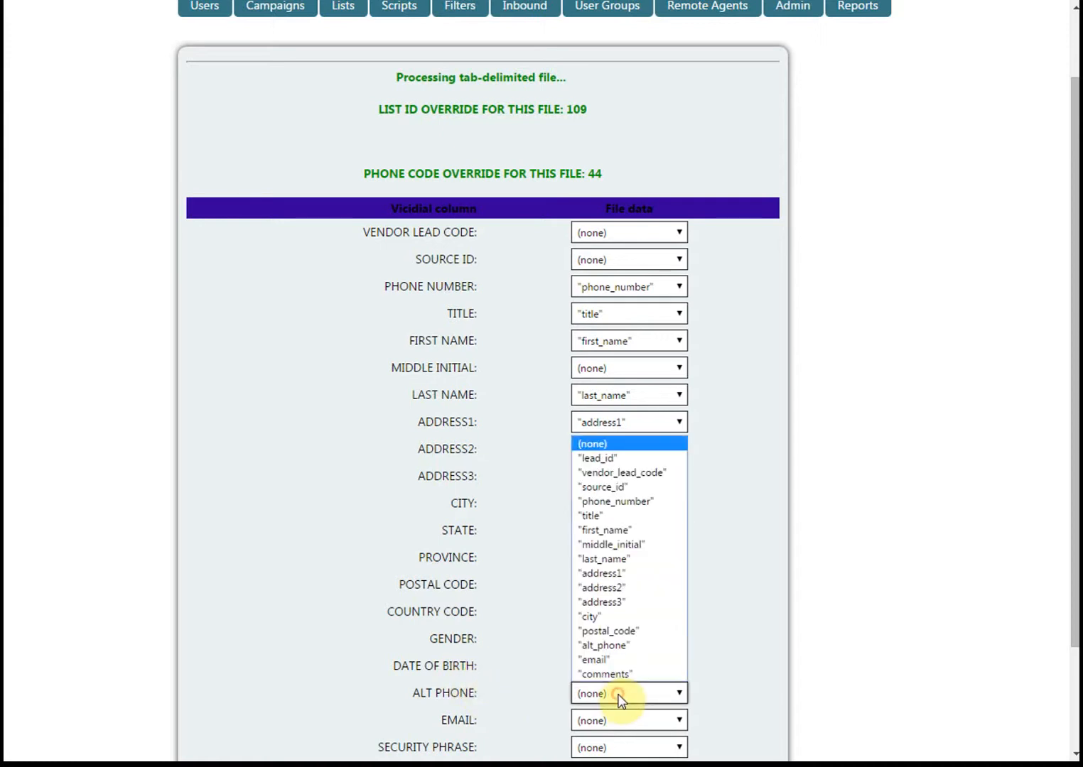
pyautogui.click(604, 646)
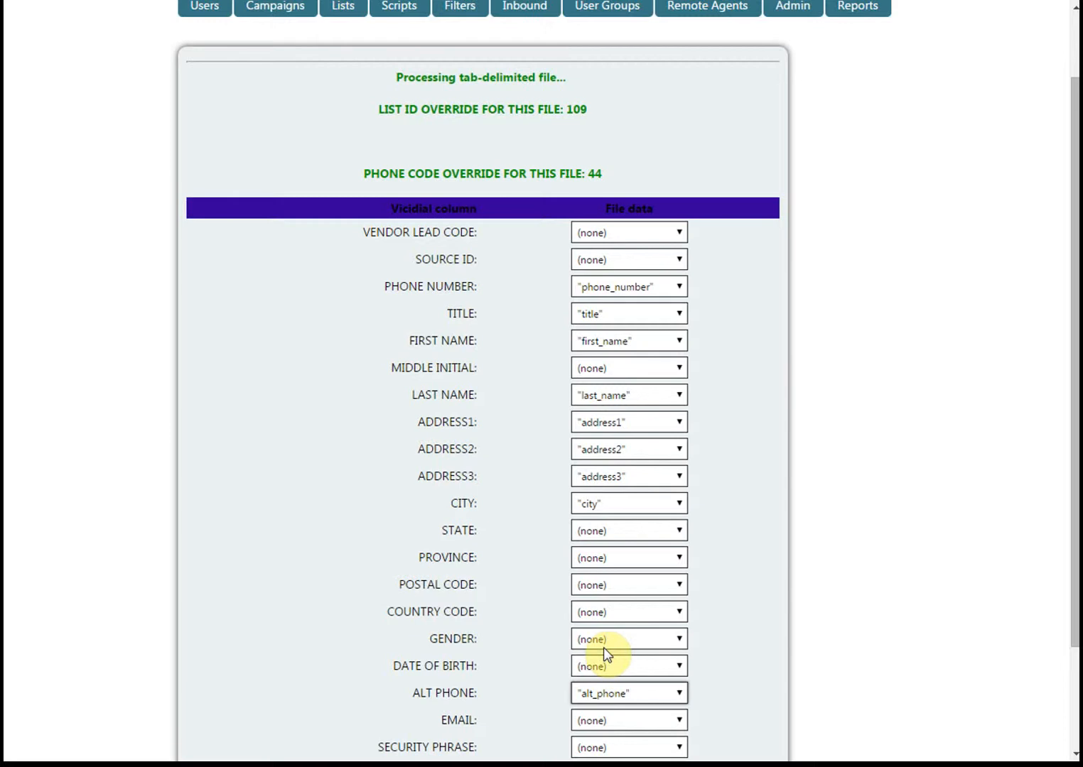
pyautogui.scroll(-1, 603, 648)
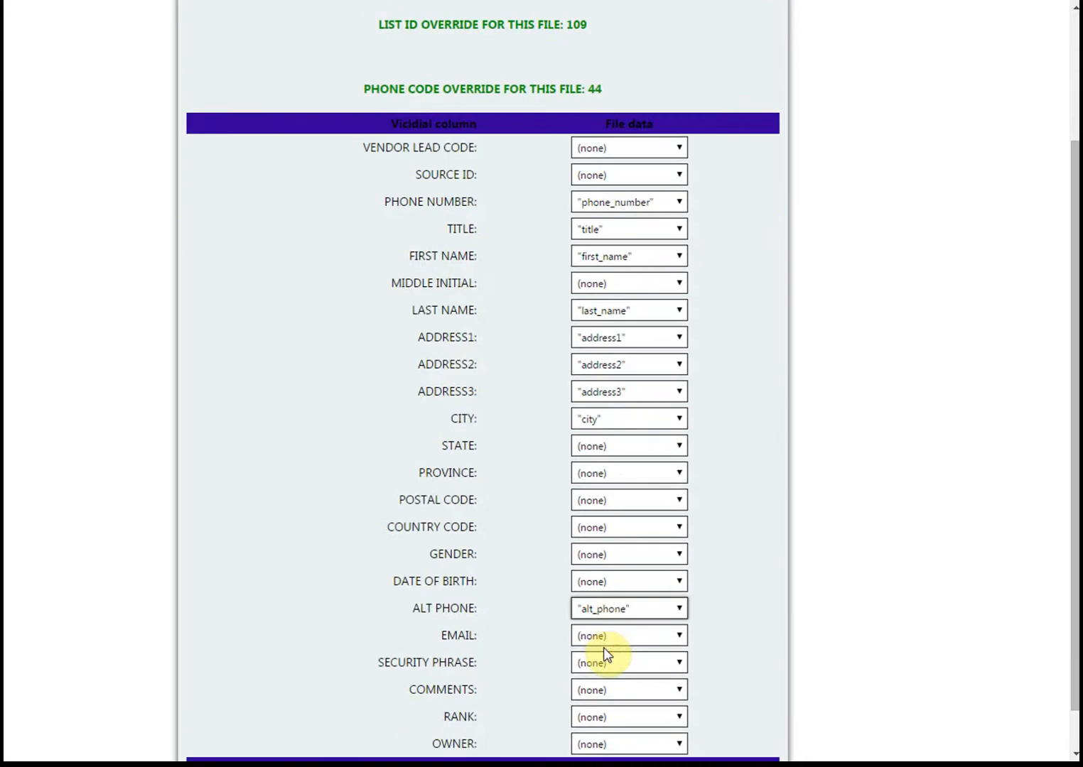
pyautogui.scroll(-1, 603, 647)
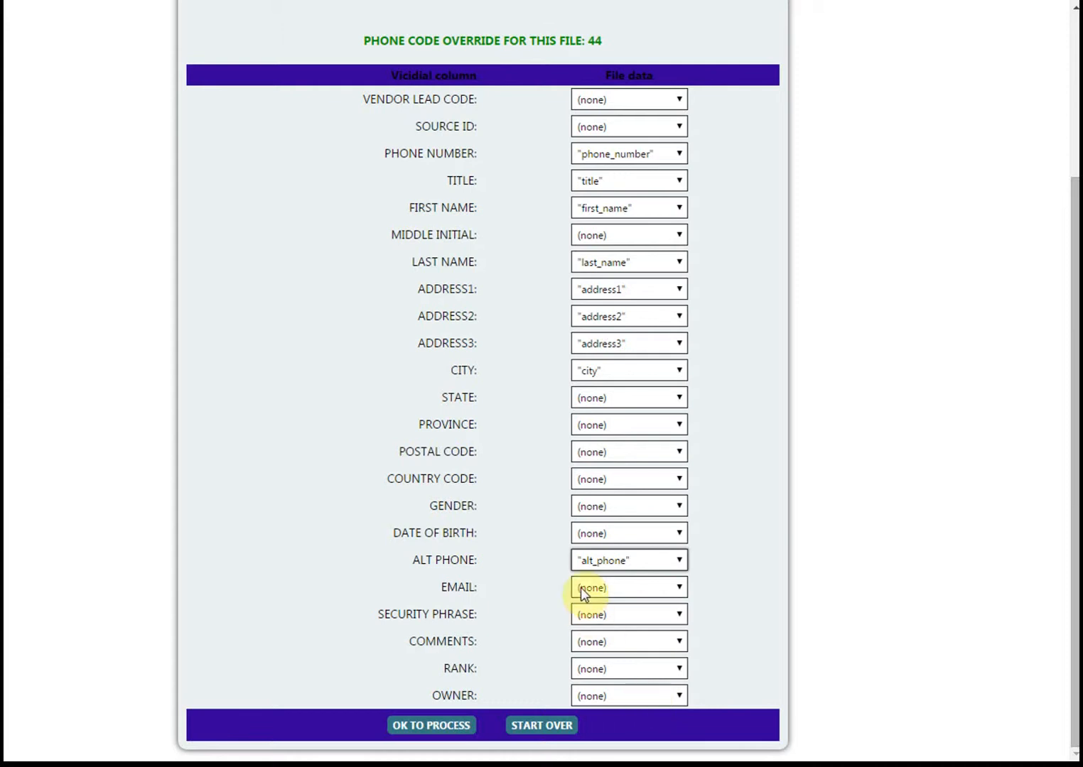
pyautogui.click(435, 728)
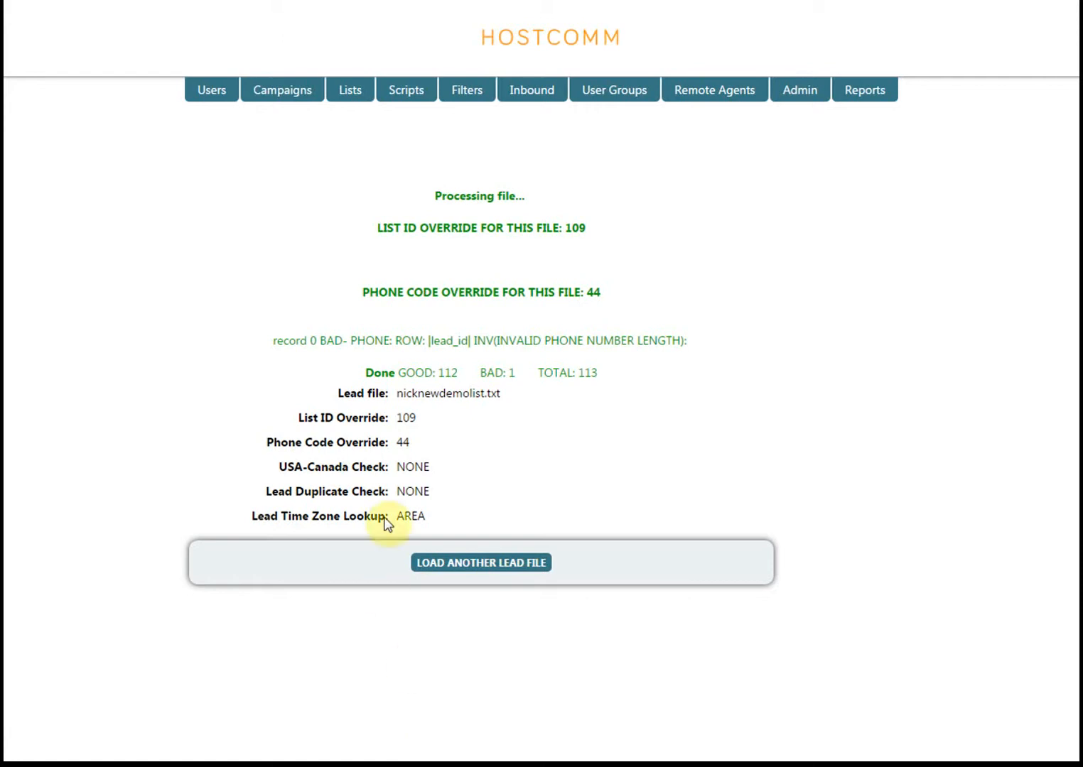